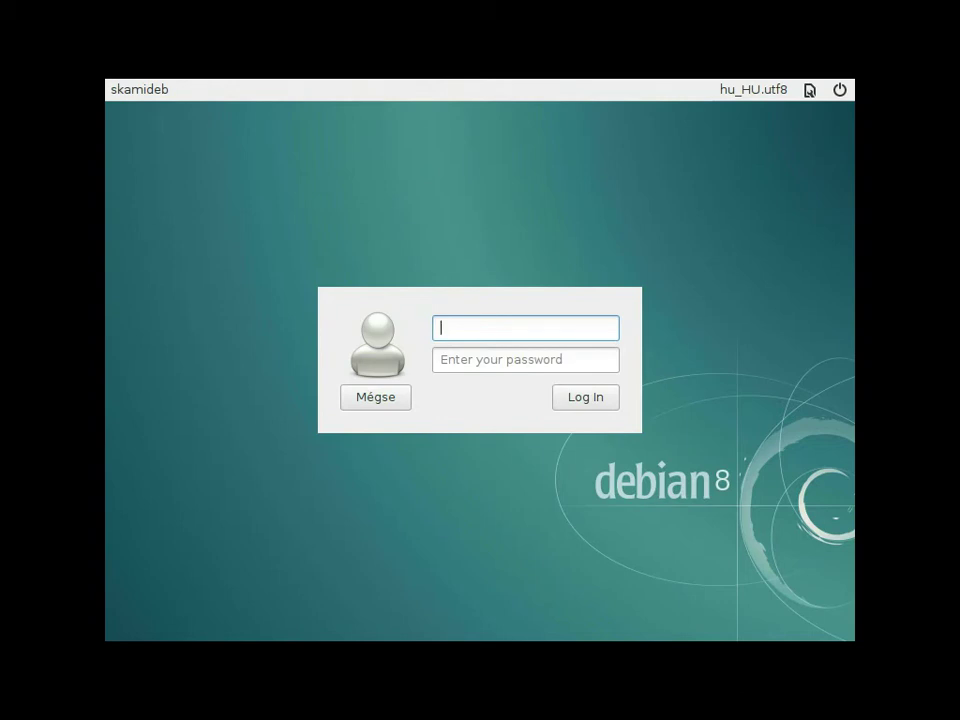
# - Review the desktop session types offered on the login screen without changing the selected session
pyautogui.press('F9')
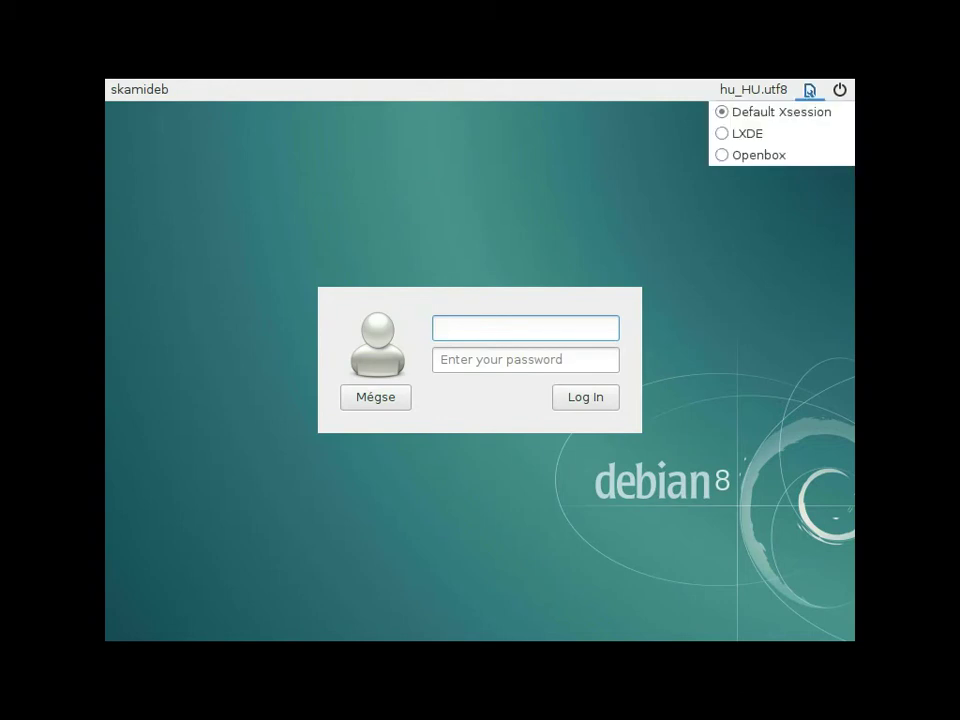
pyautogui.press('Left')
pyautogui.press('Right')
pyautogui.press('Down')
pyautogui.press('Up')
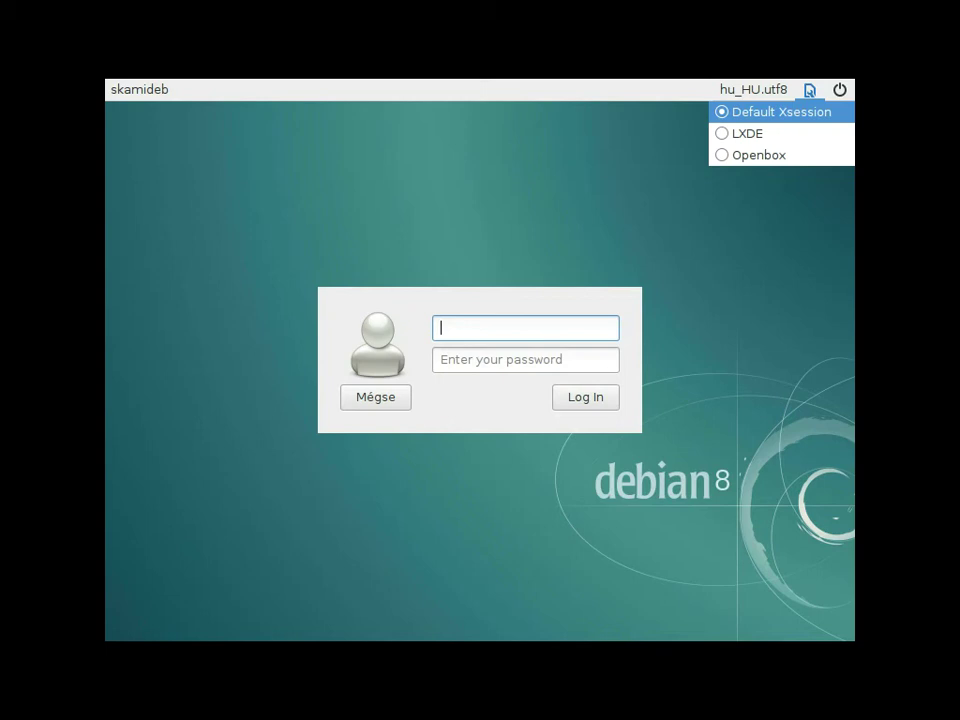
pyautogui.press('Down')
pyautogui.press('Down')
pyautogui.press('Up')
pyautogui.press('Down')
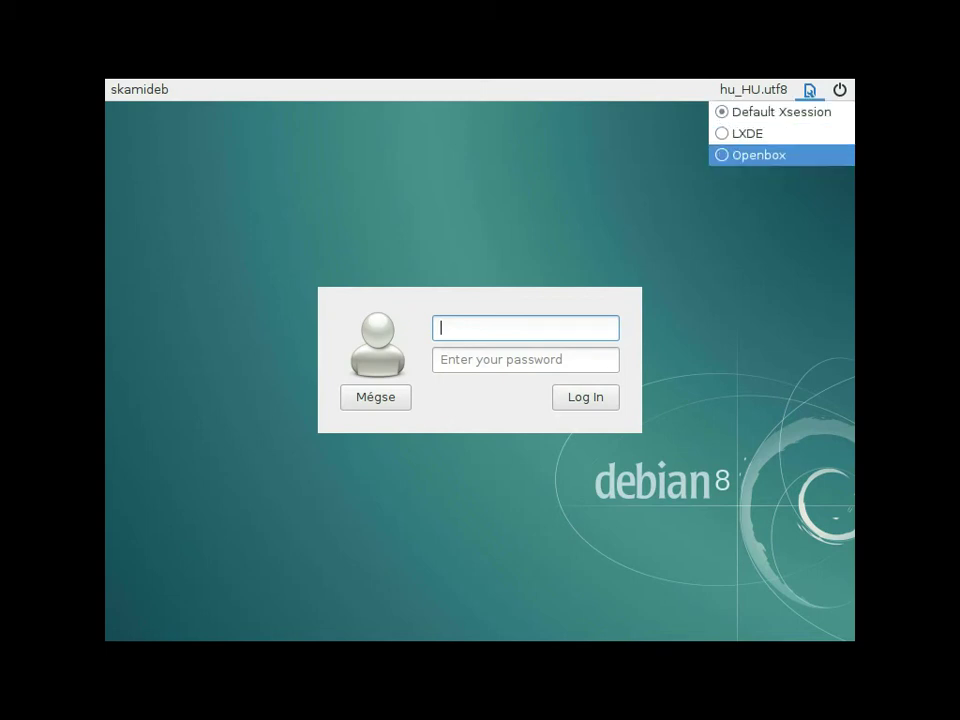
pyautogui.press('Up')
pyautogui.press('Down')
pyautogui.press('Up')
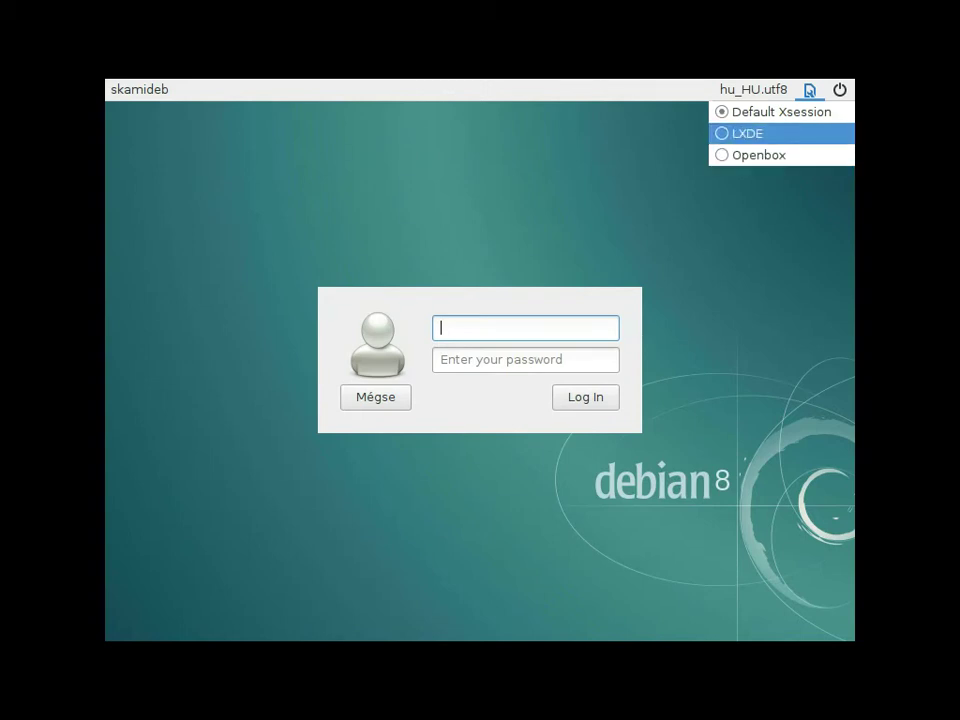
pyautogui.press('Escape')
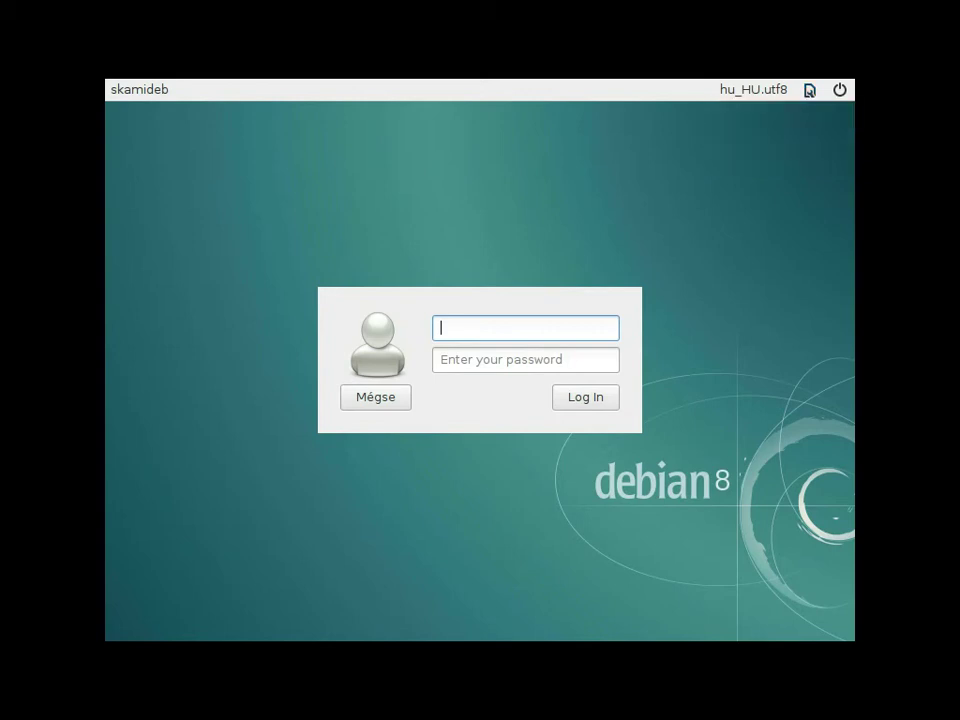
# - Log in with the account's username and password, and decline ClipIt's history saving
pyautogui.write('skami')
pyautogui.press('Tab')
pyautogui.write('********')
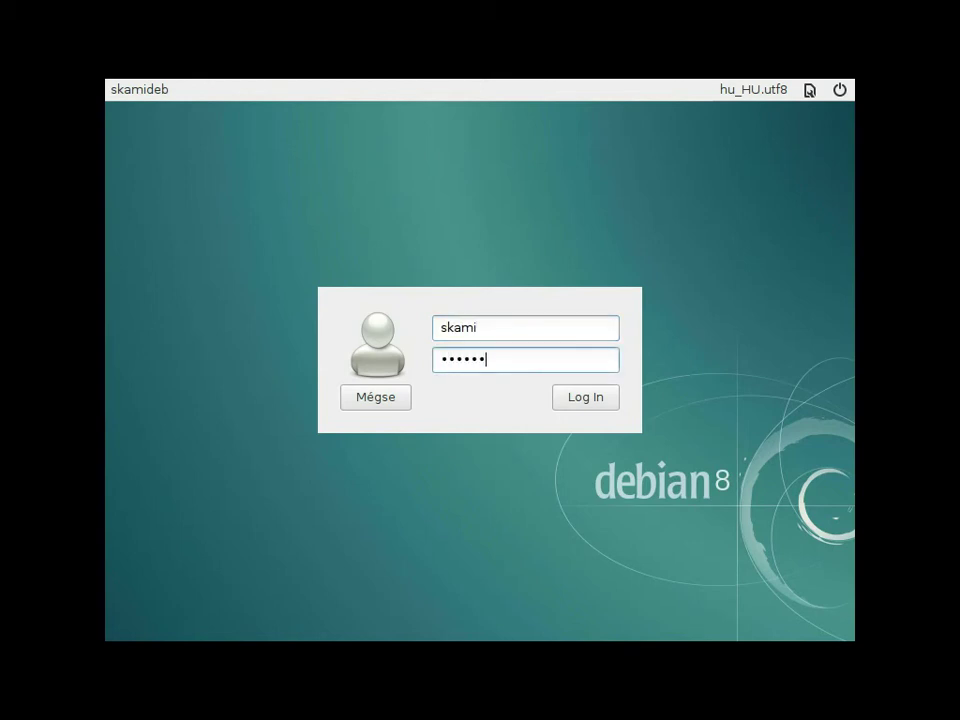
pyautogui.press('Return')
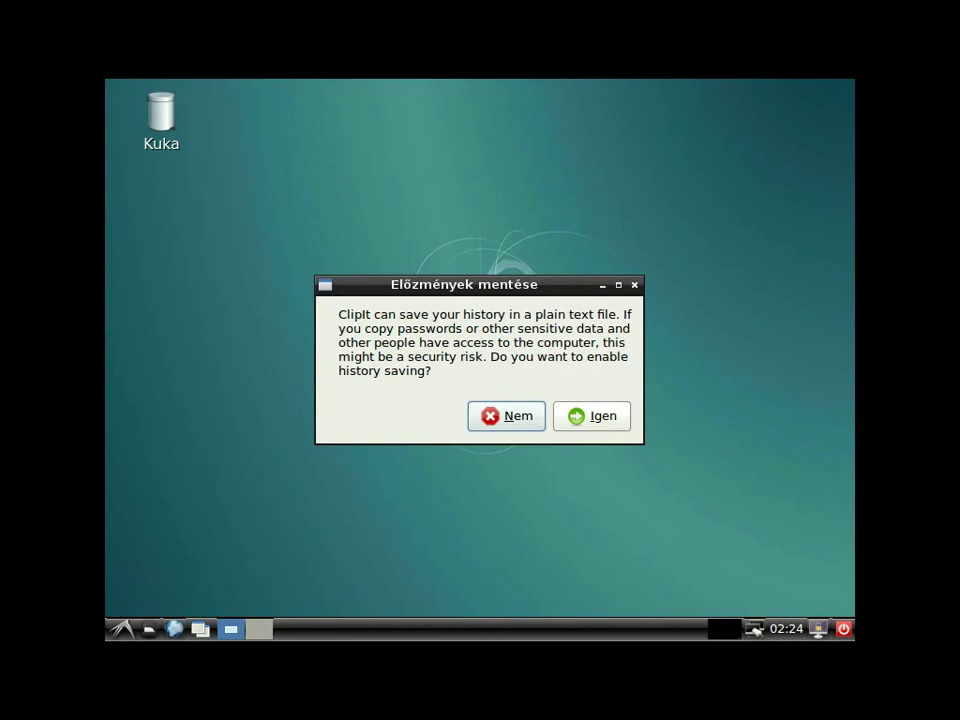
pyautogui.press('Return')
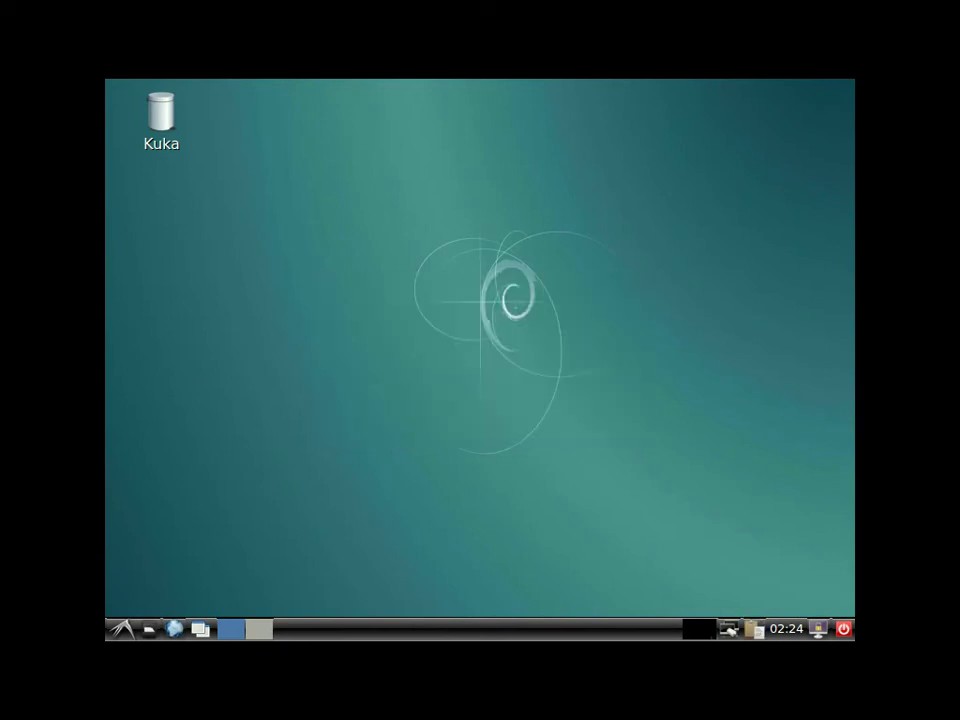
# - Examine the installed program categories, covering Beállítások, the Debian Alkalmazások groups and Kellékek
pyautogui.click(123, 629)
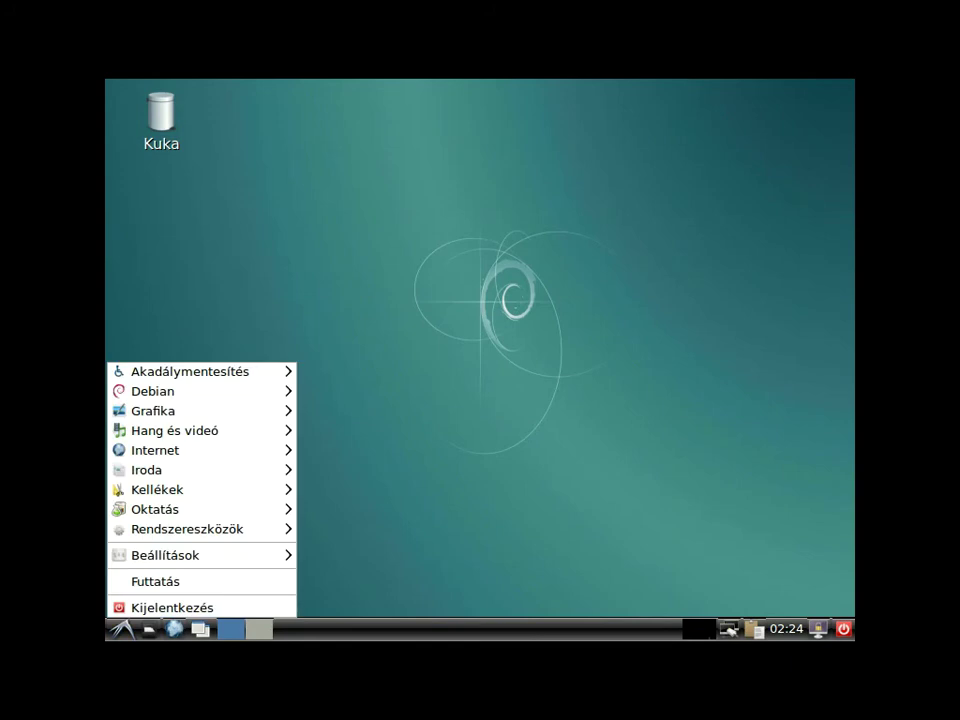
pyautogui.moveTo(165, 555)
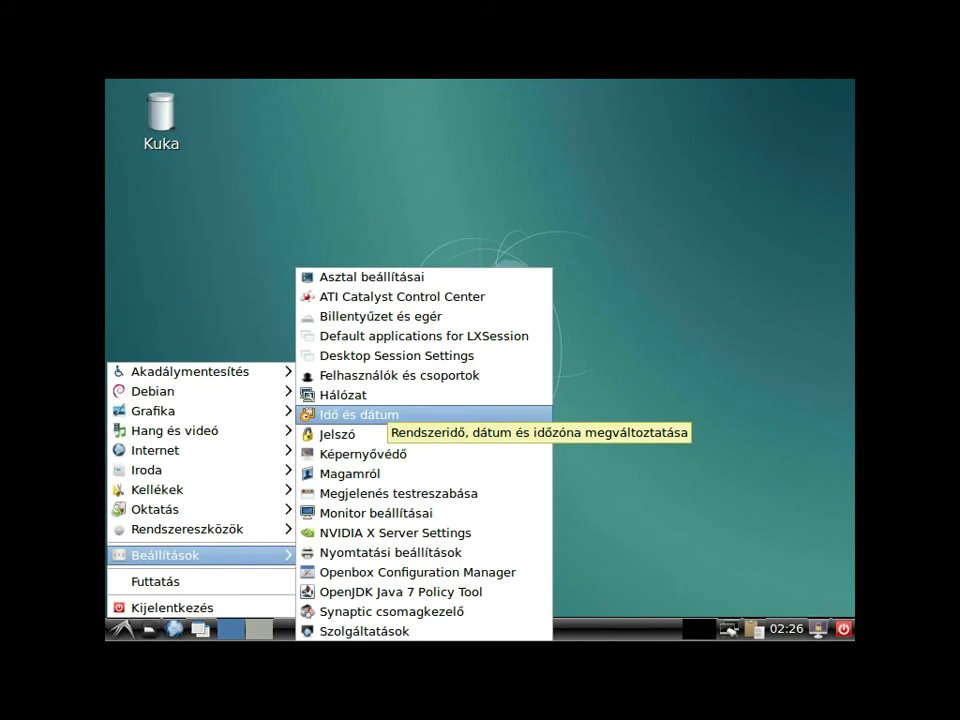
pyautogui.moveTo(200, 371)
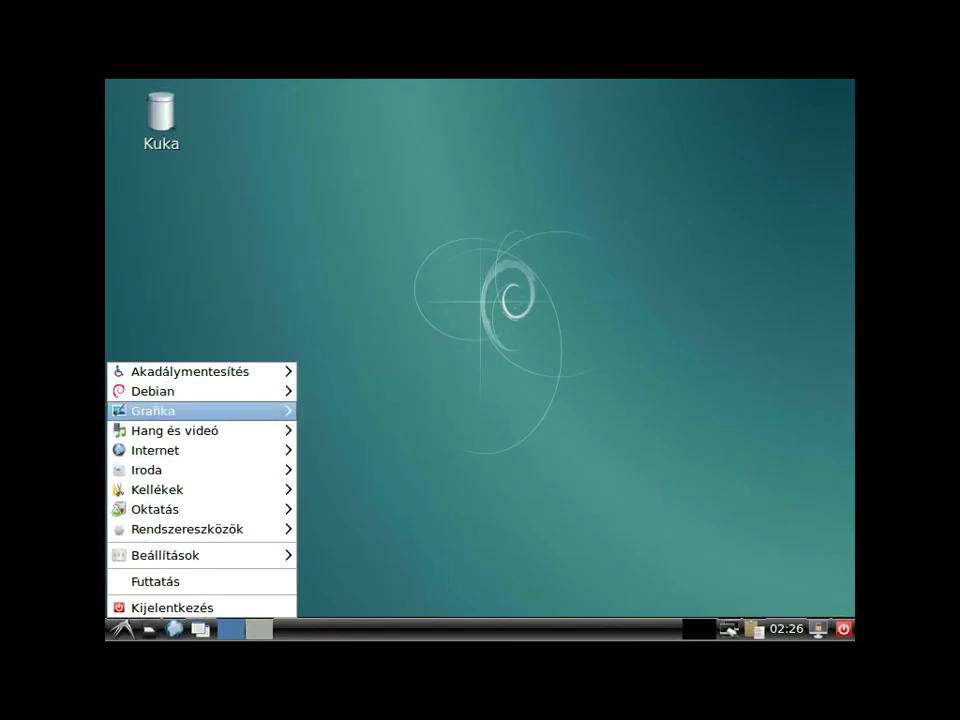
pyautogui.moveTo(360, 391)
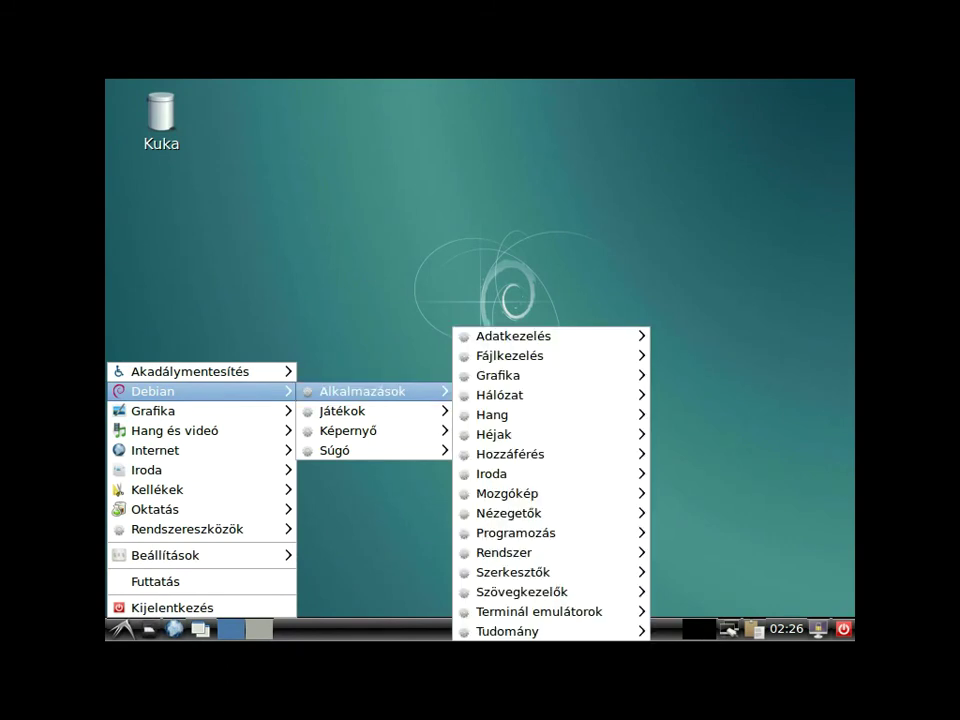
pyautogui.moveTo(500, 395)
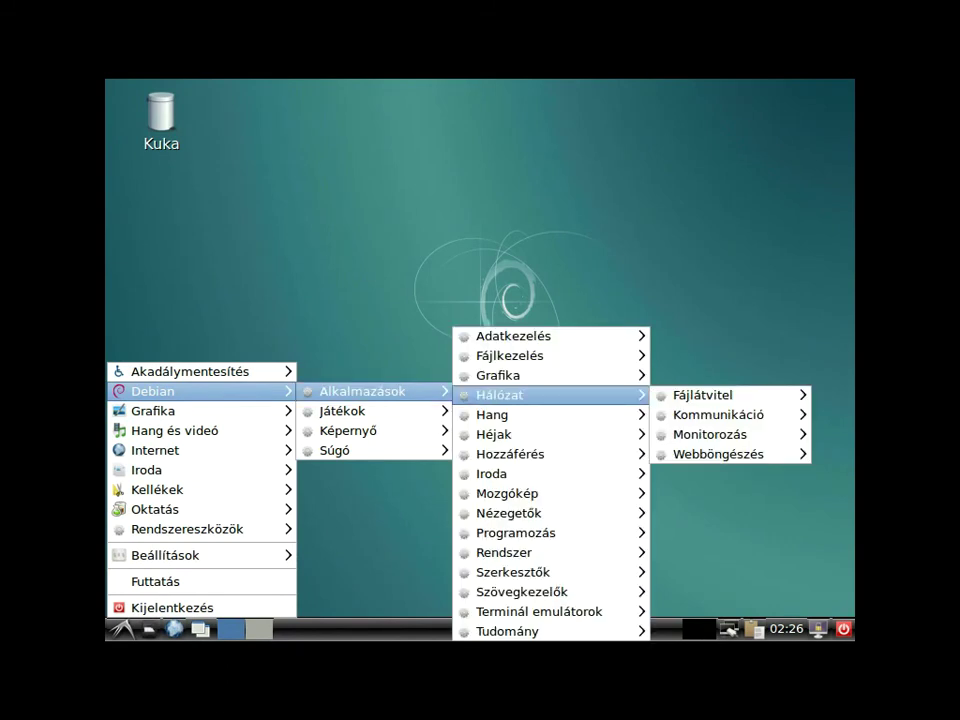
pyautogui.moveTo(515, 533)
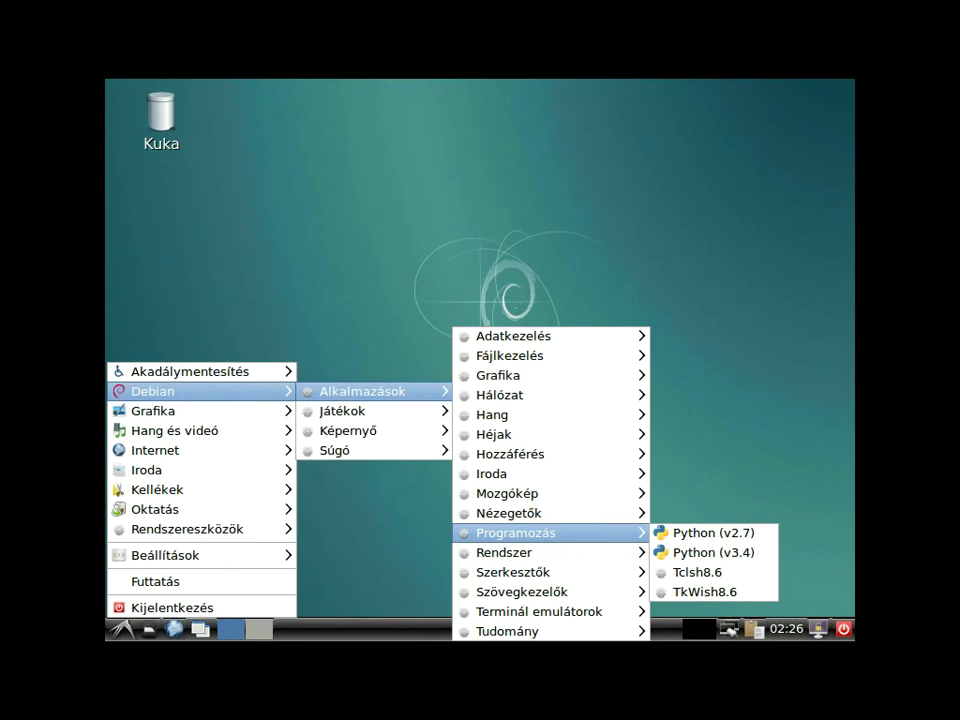
pyautogui.moveTo(496, 552)
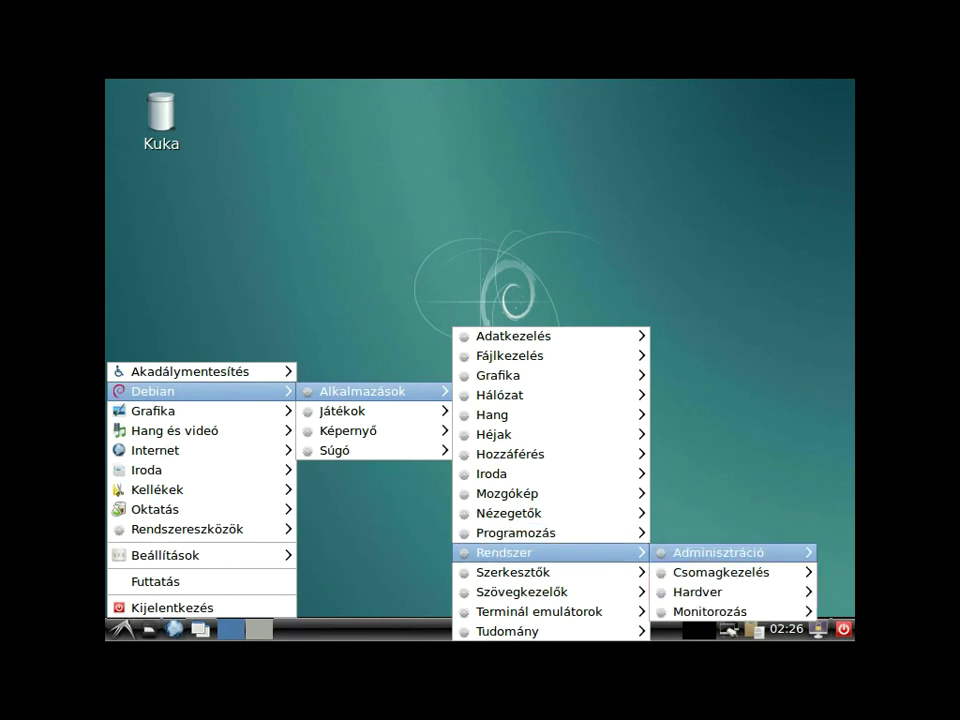
pyautogui.moveTo(716, 552)
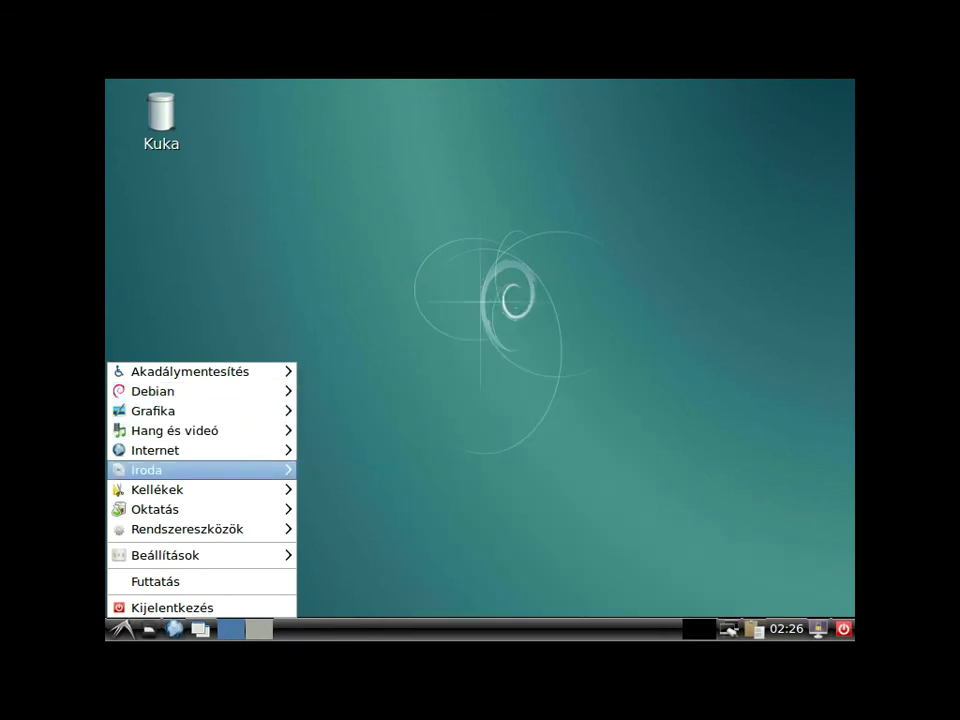
pyautogui.moveTo(180, 509)
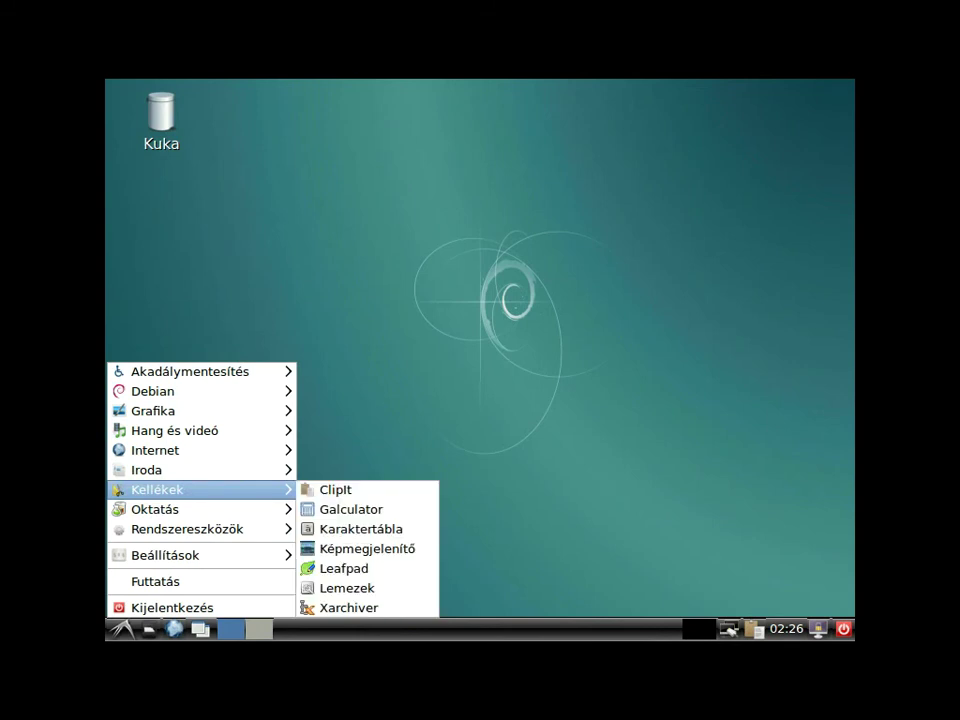
# - Launch Feladatkezelő from the Rendszereszközök category and maximize its window
pyautogui.press('Down')
pyautogui.press('Down')
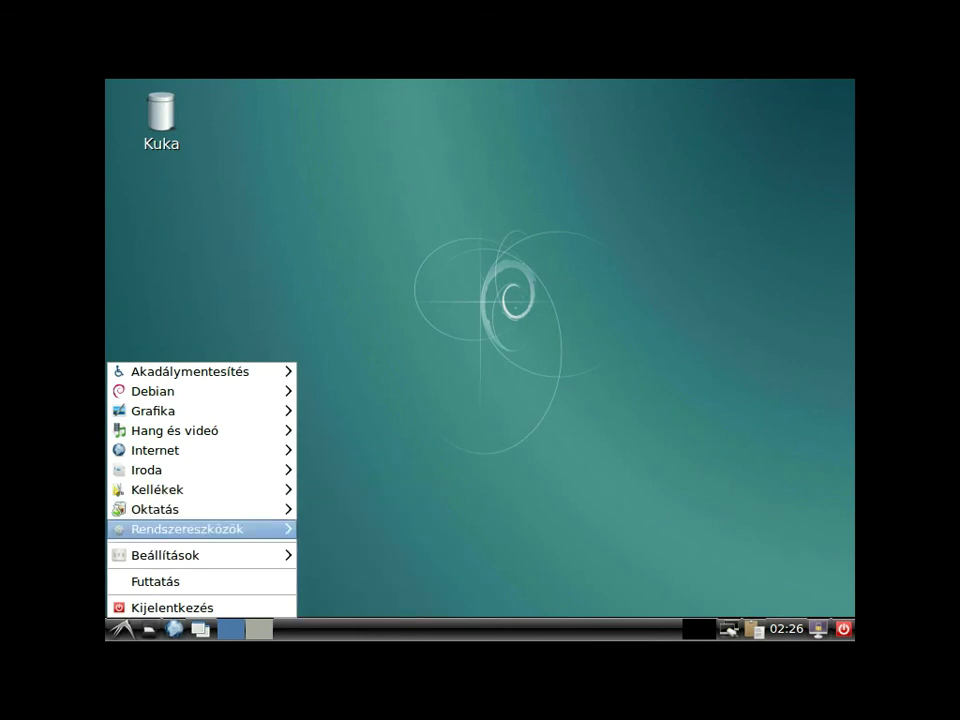
pyautogui.press('Right')
pyautogui.press('Down')
pyautogui.press('Up')
pyautogui.press('Down')
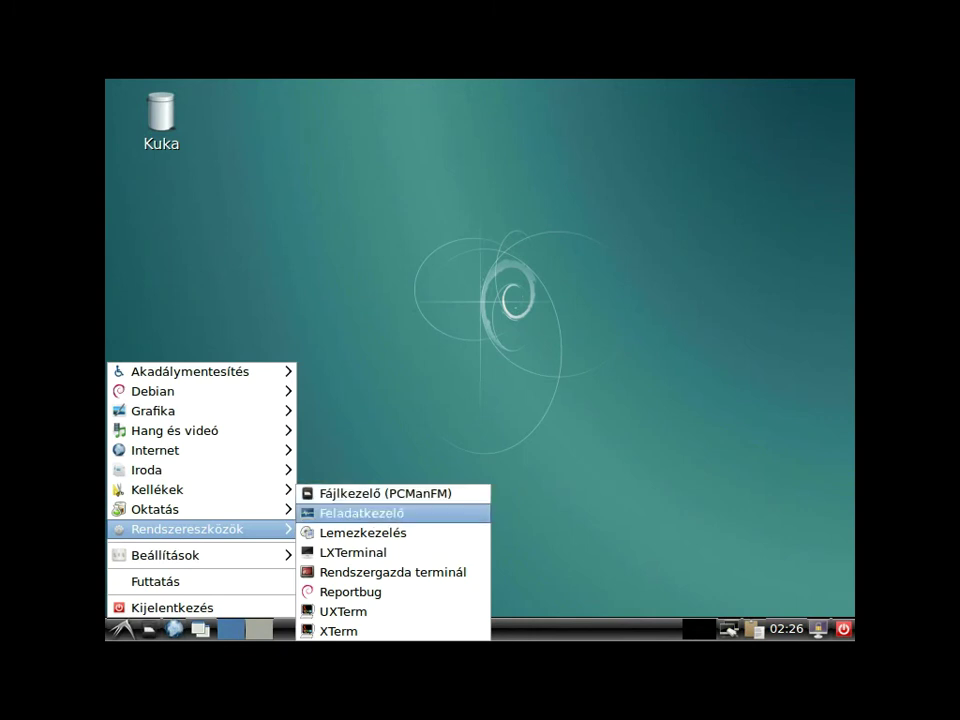
pyautogui.press('Down')
pyautogui.press('Return')
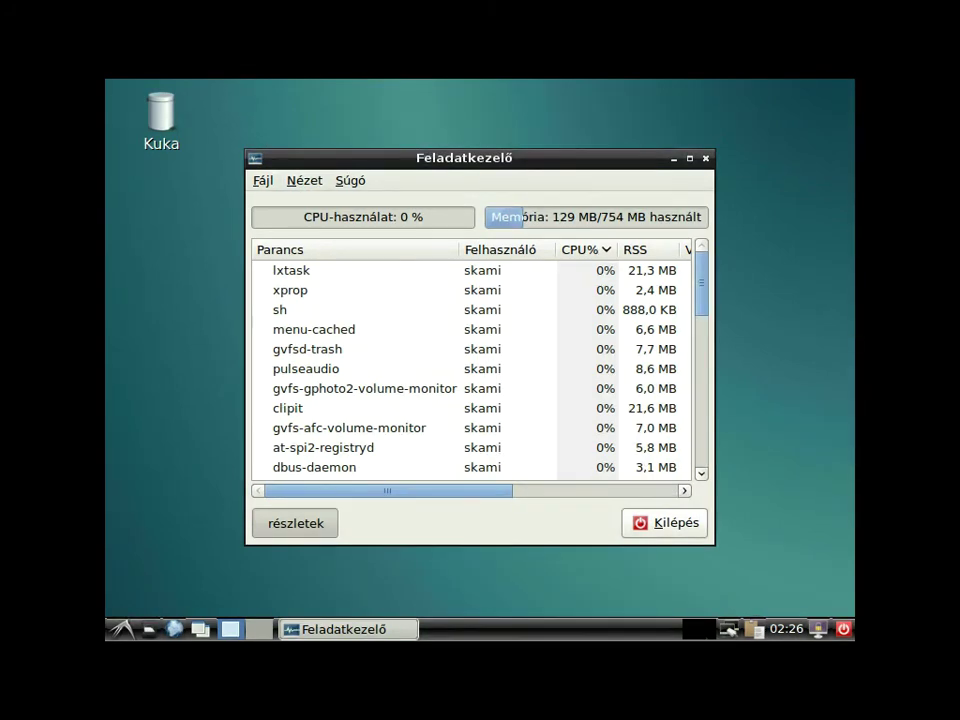
pyautogui.click(690, 158)
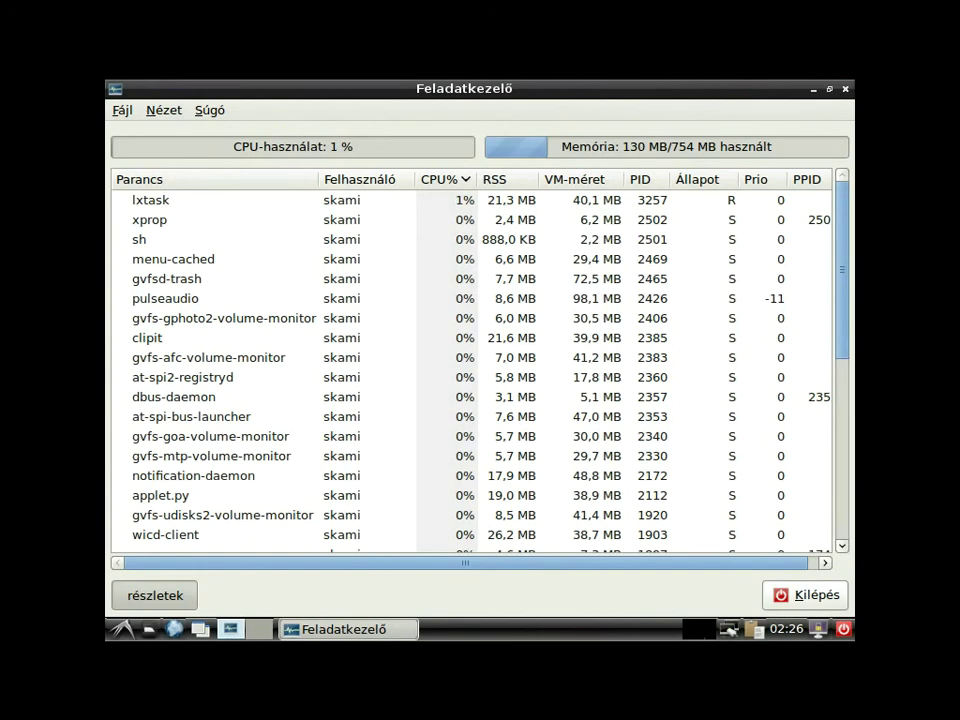
# - Look through the list of running processes in the task manager and minimize its window
pyautogui.scroll(-6, 471, 374)
pyautogui.scroll(-2, 471, 374)
pyautogui.scroll(7, 471, 374)
pyautogui.click(348, 628)
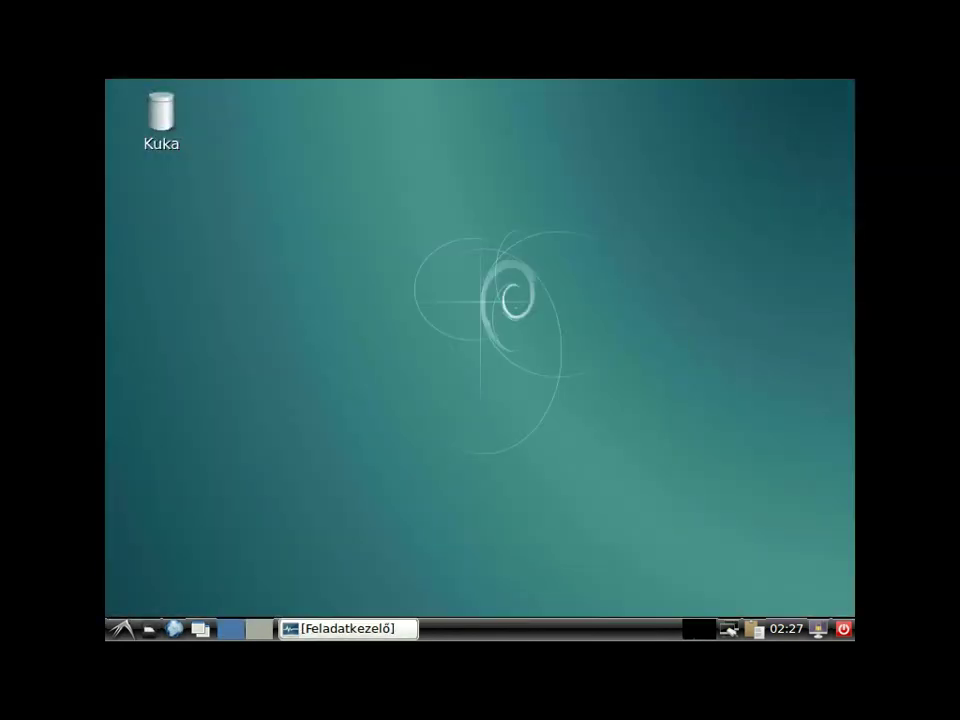
# - Examine the programs available under Beállítások, Grafika and Akadálymentesítés
pyautogui.click(121, 628)
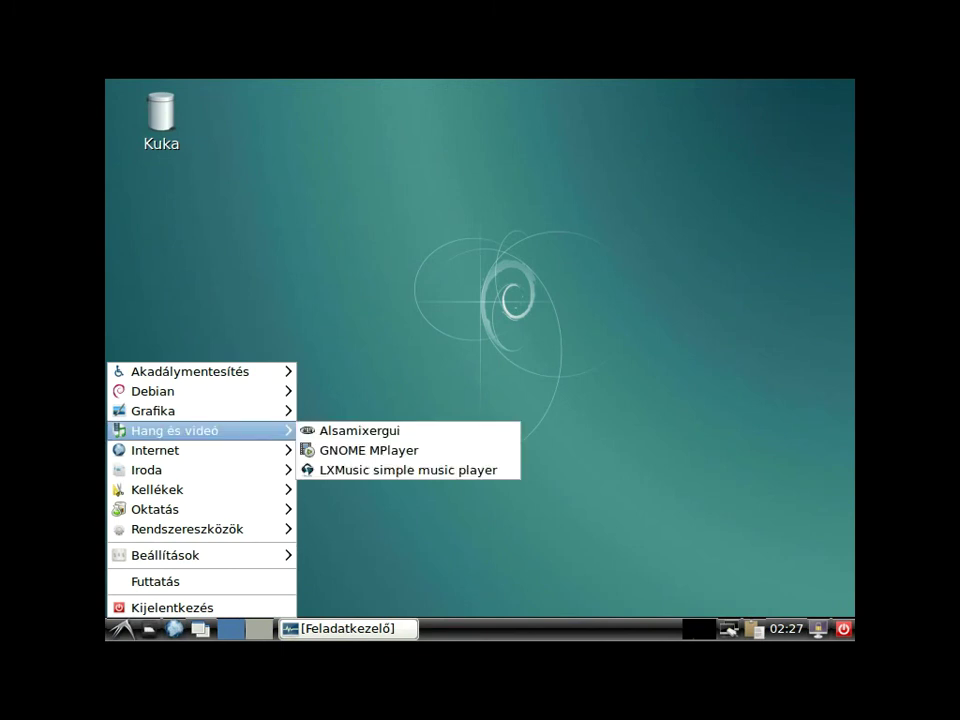
pyautogui.press('Escape')
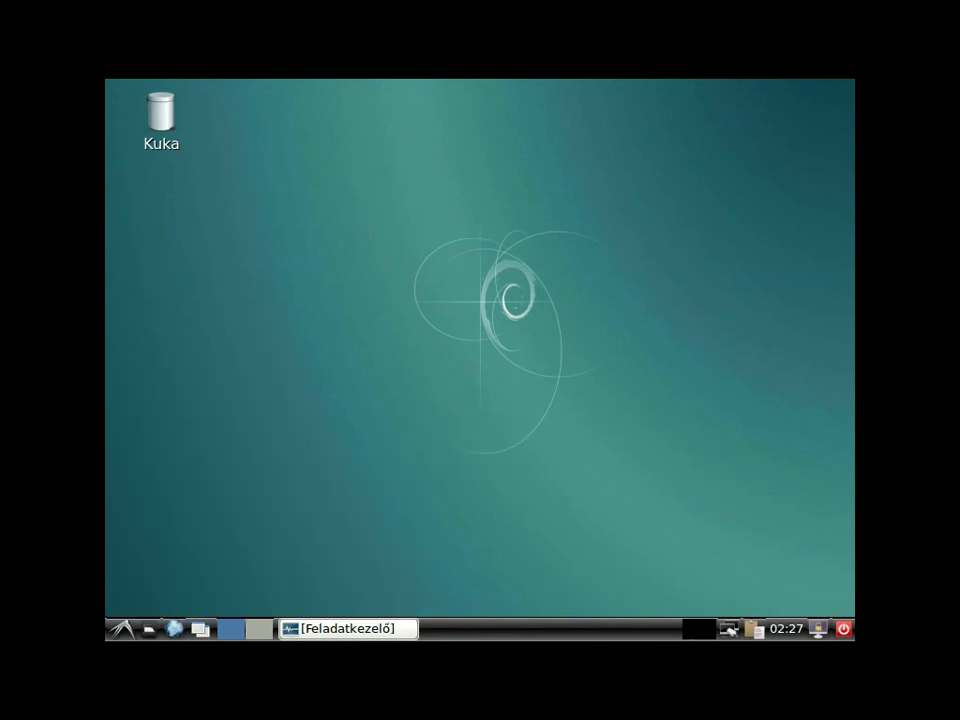
pyautogui.click(121, 628)
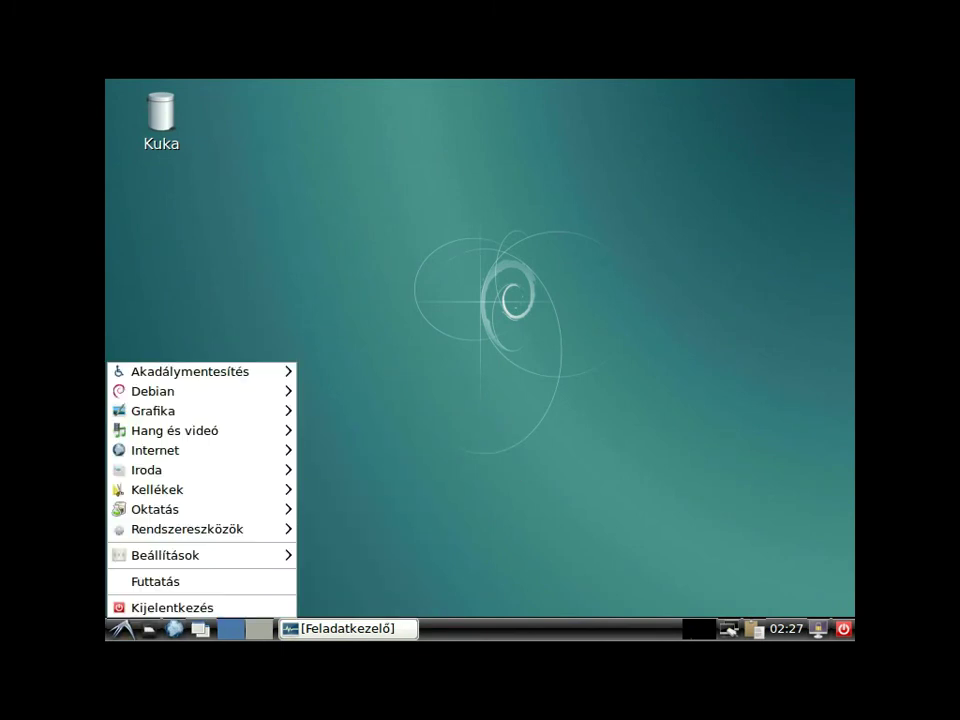
pyautogui.moveTo(200, 555)
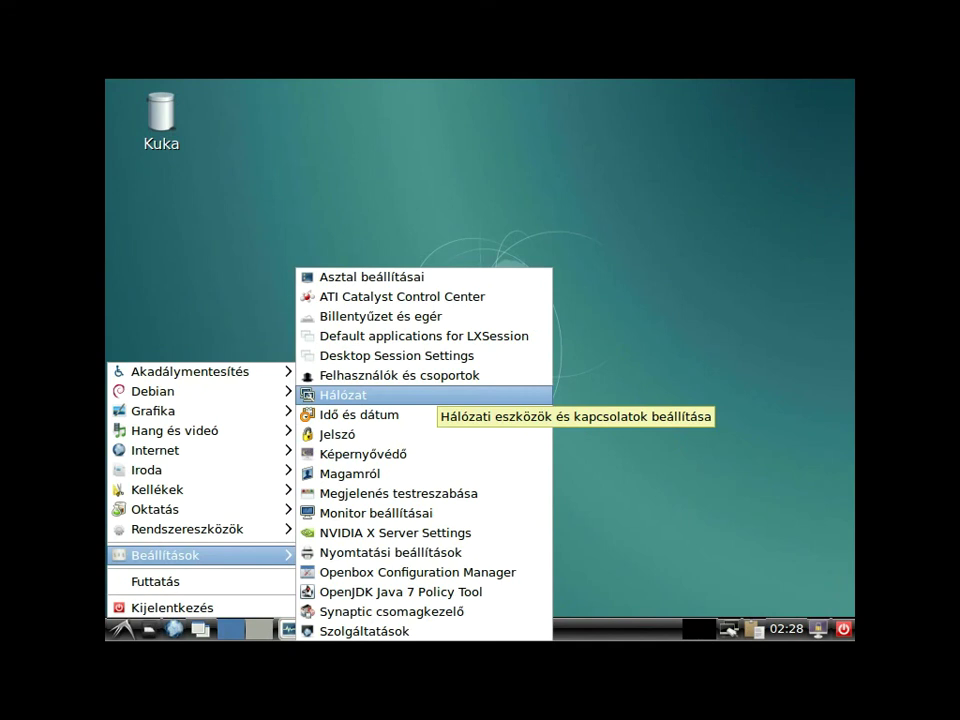
pyautogui.moveTo(155, 410)
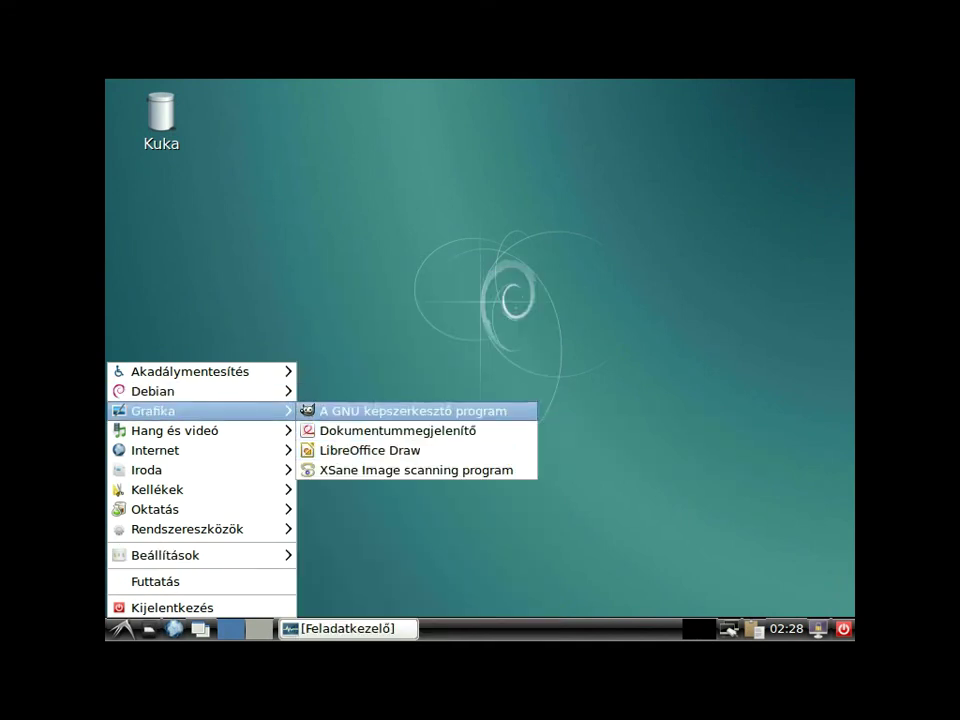
pyautogui.moveTo(190, 371)
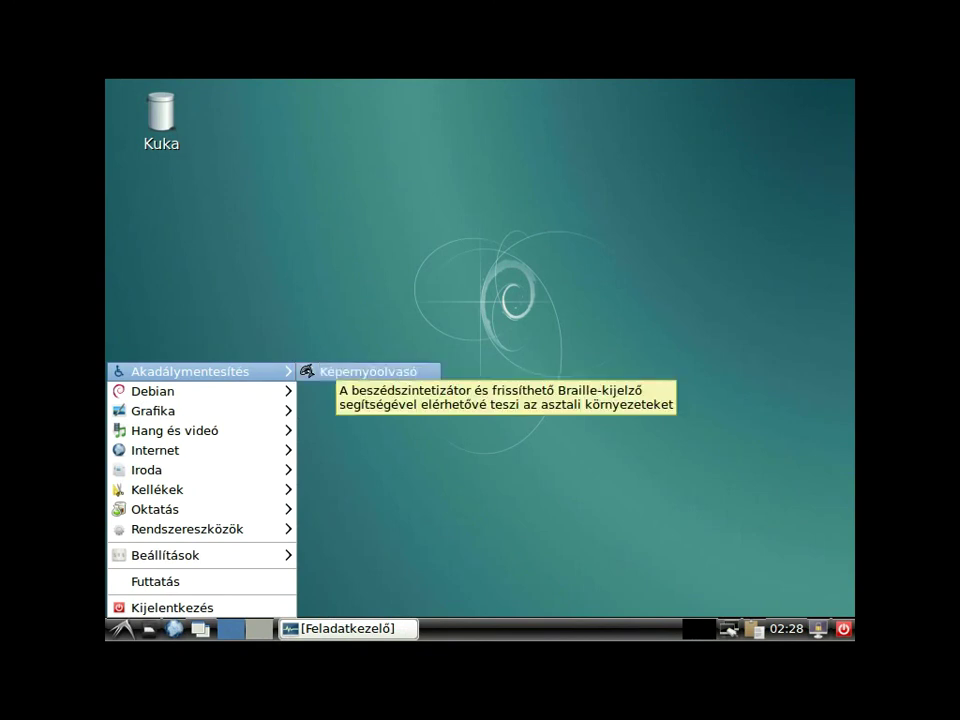
# - Examine the Debian category's Játékok and Alkalmazások groups, including the Fájlkezelés and Grafika programs
pyautogui.press('Down')
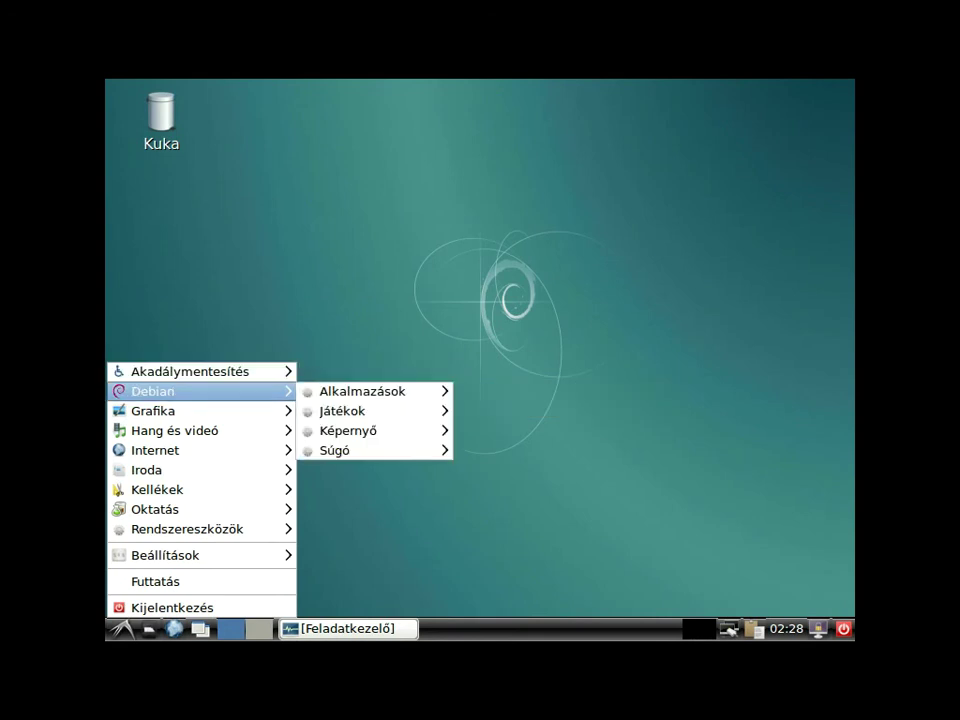
pyautogui.press('Right')
pyautogui.press('Down')
pyautogui.press('Right')
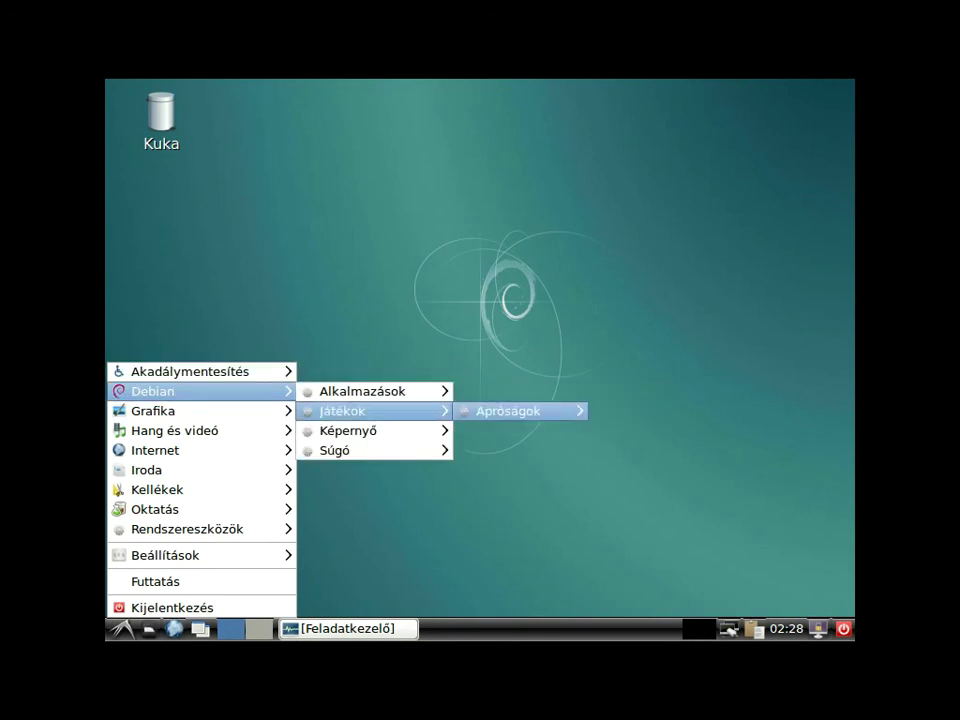
pyautogui.press('Left')
pyautogui.press('Up')
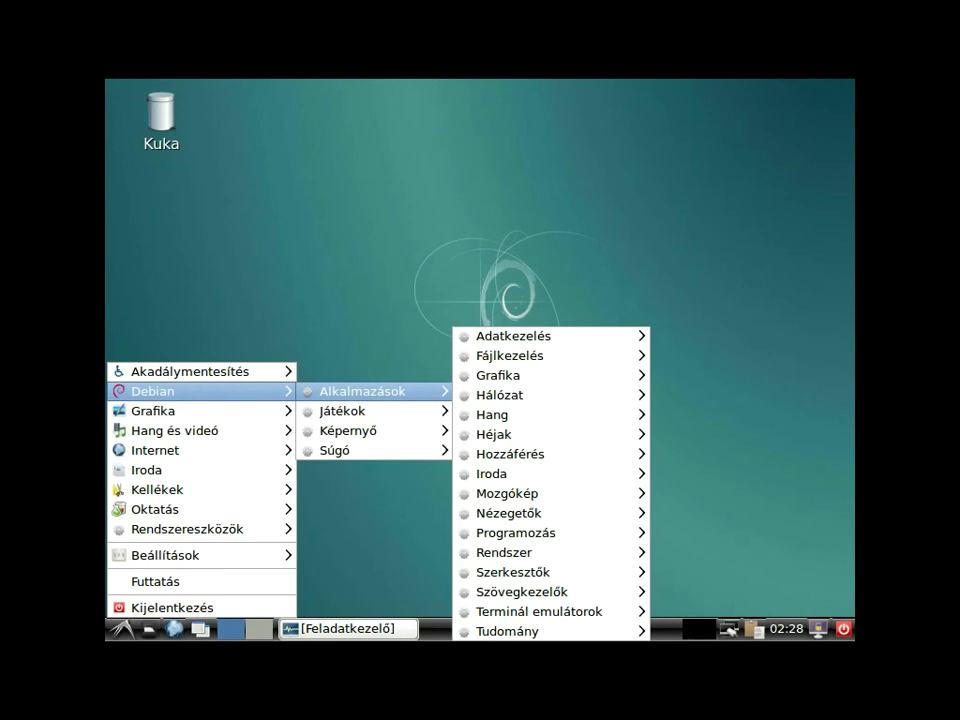
pyautogui.press('Right')
pyautogui.press('Down')
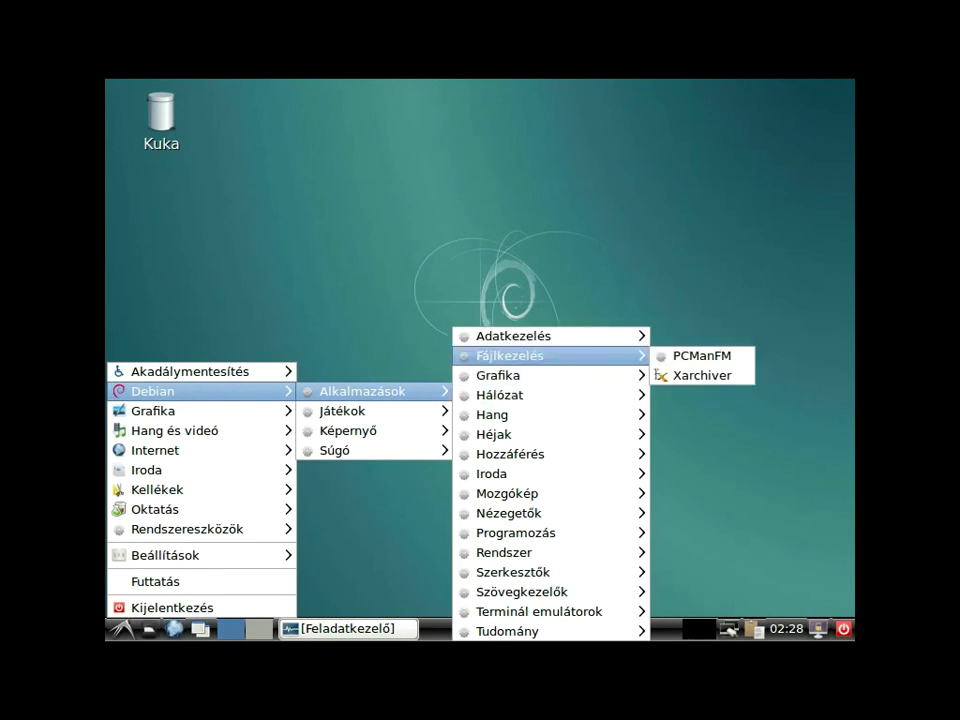
pyautogui.press('Down')
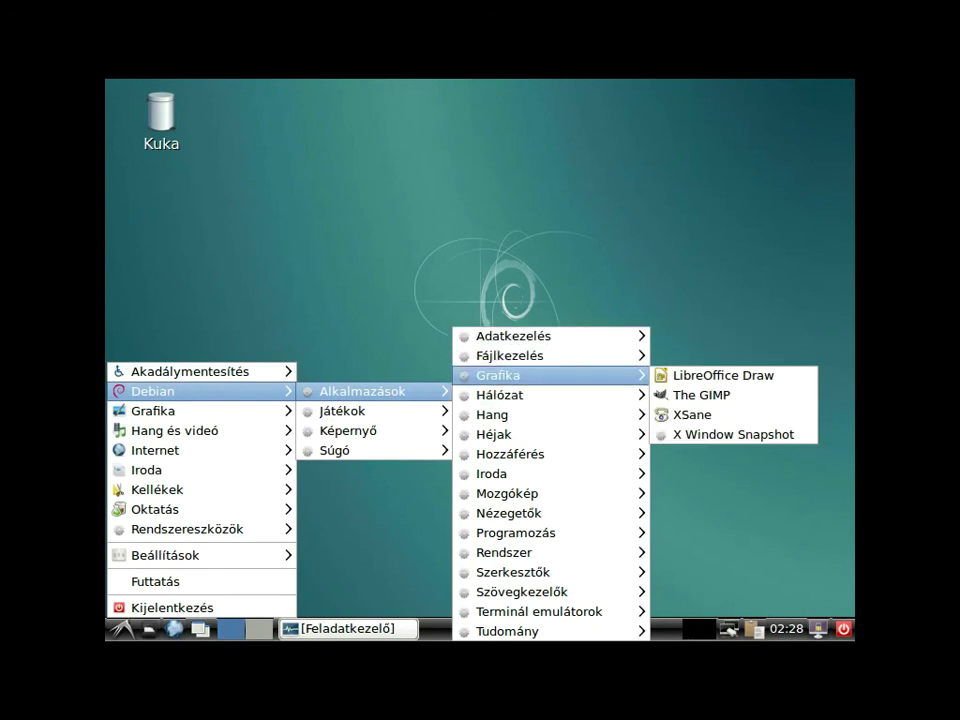
# - Examine the programs available under the main Grafika category and Hang és videó
pyautogui.press('Left')
pyautogui.press('Left')
pyautogui.press('Down')
pyautogui.press('Down')
pyautogui.press('Up')
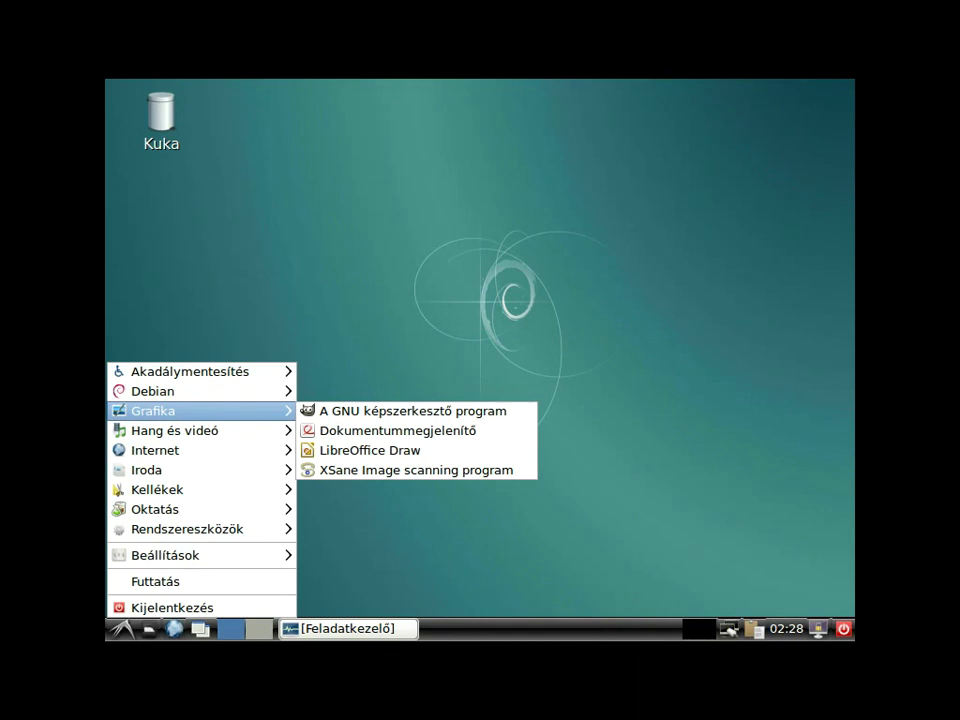
pyautogui.press('Down')
pyautogui.press('Up')
pyautogui.press('Down')
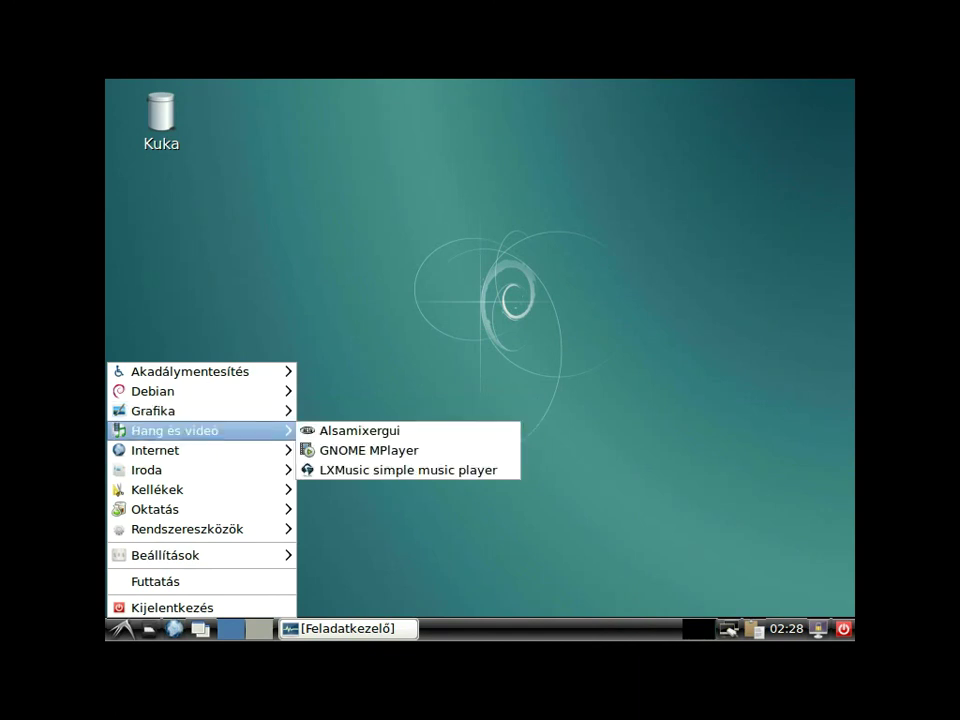
pyautogui.press('Right')
pyautogui.press('Down')
pyautogui.press('Down')
pyautogui.press('Down')
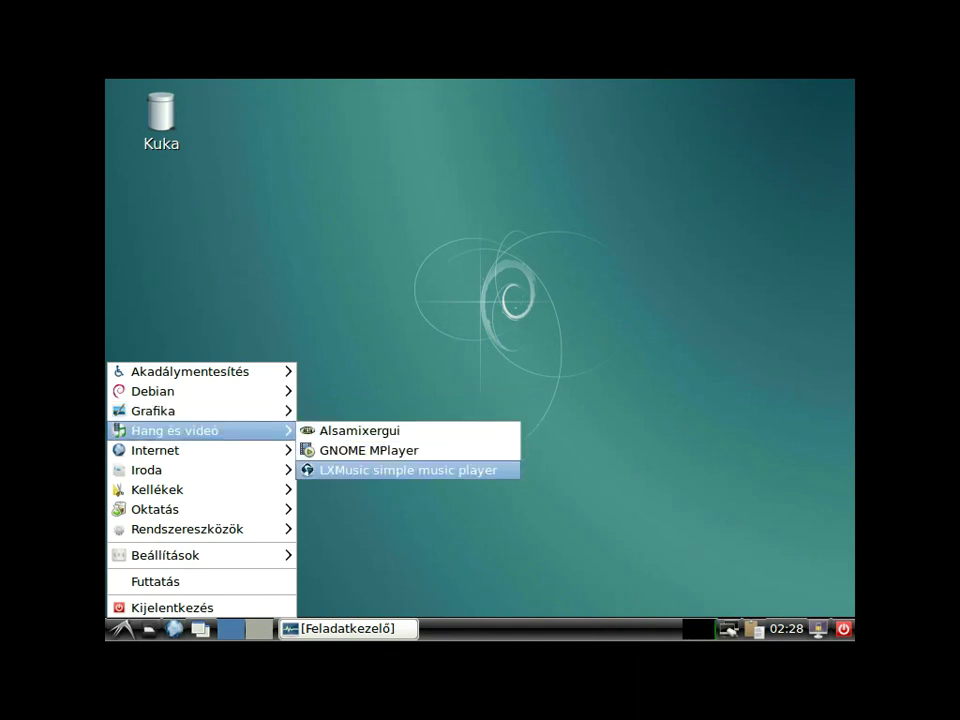
pyautogui.press('Down')
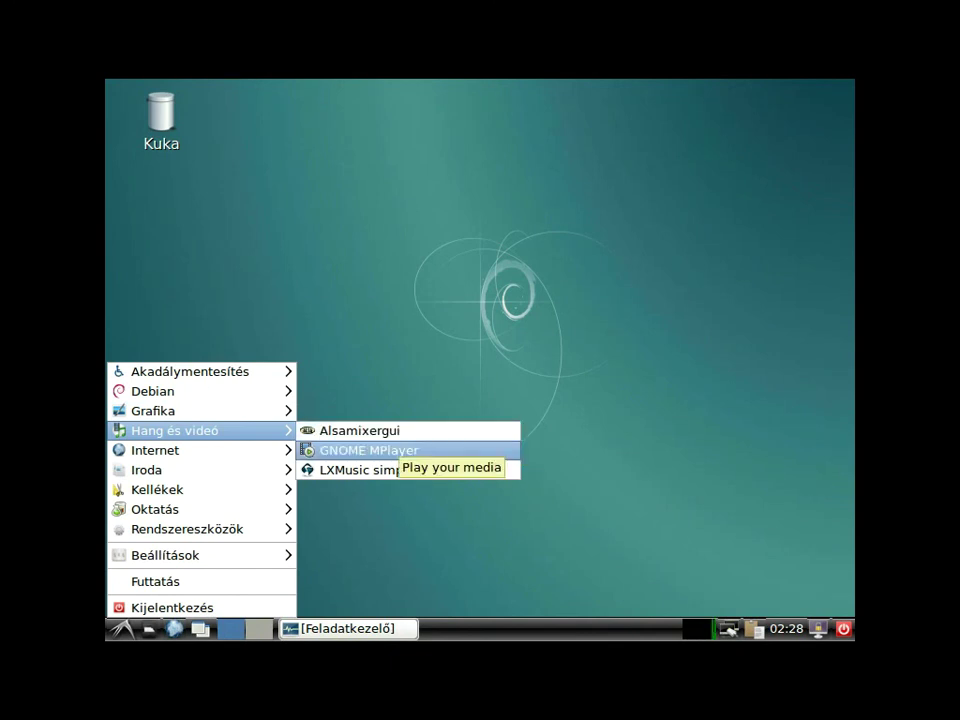
# - Examine the programs available under Internet, Oktatás and Rendszereszközök
pyautogui.press('Left')
pyautogui.press('Down')
pyautogui.press('Right')
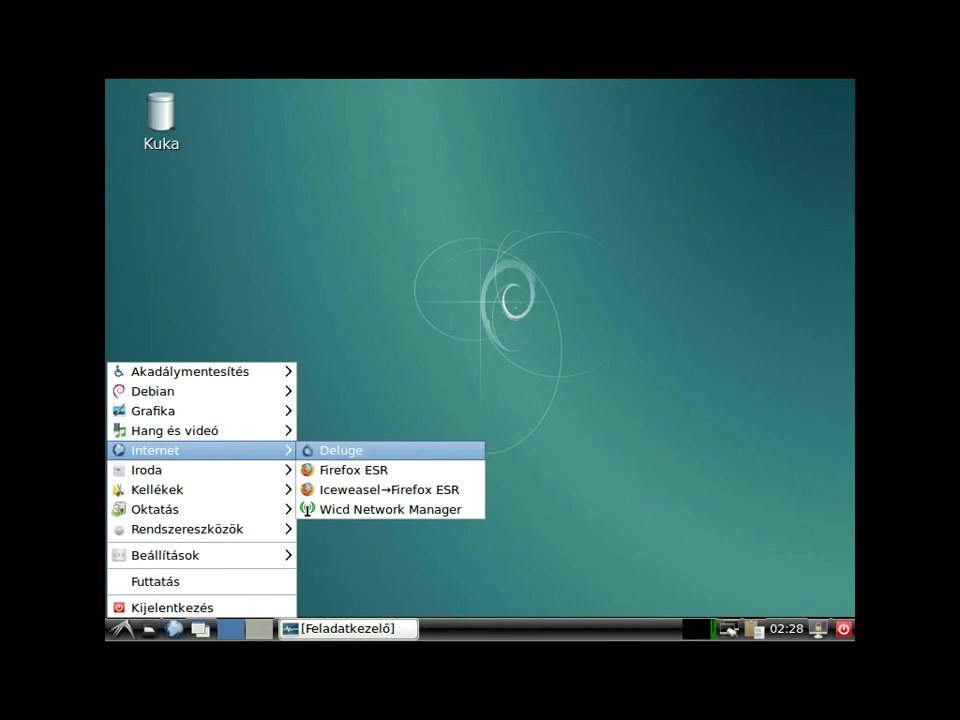
pyautogui.press('Down')
pyautogui.press('Down')
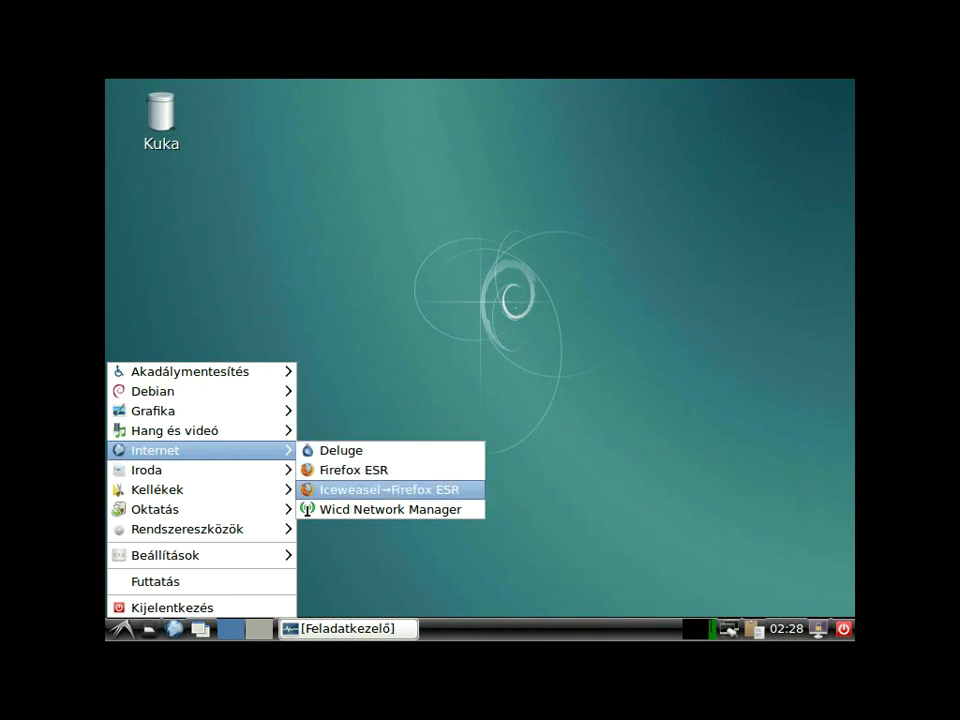
pyautogui.press('Up')
pyautogui.press('Down')
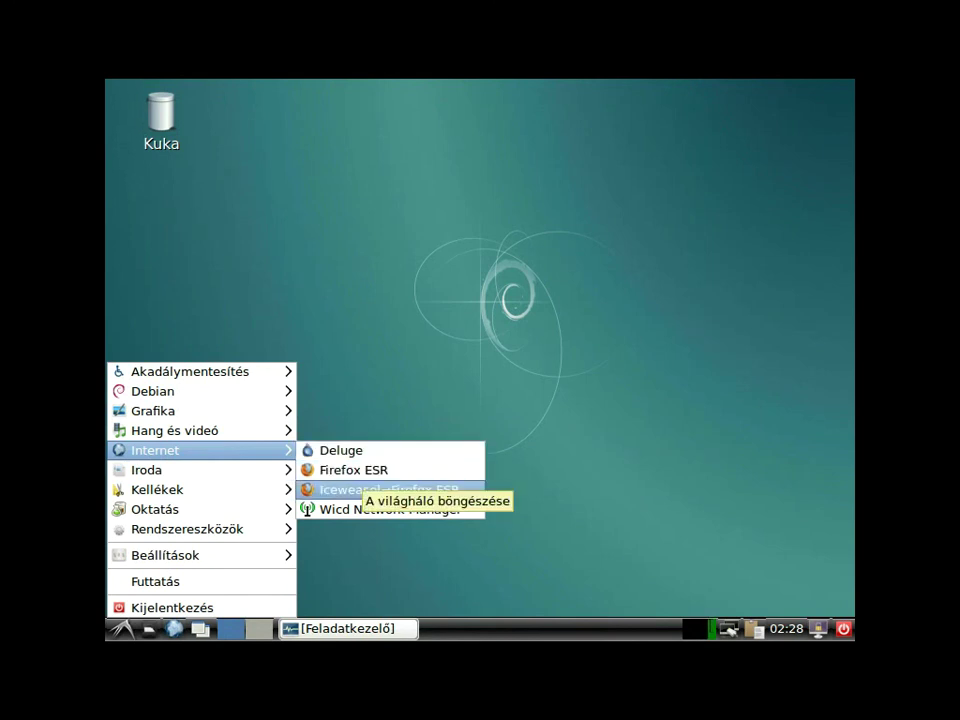
pyautogui.press('Up')
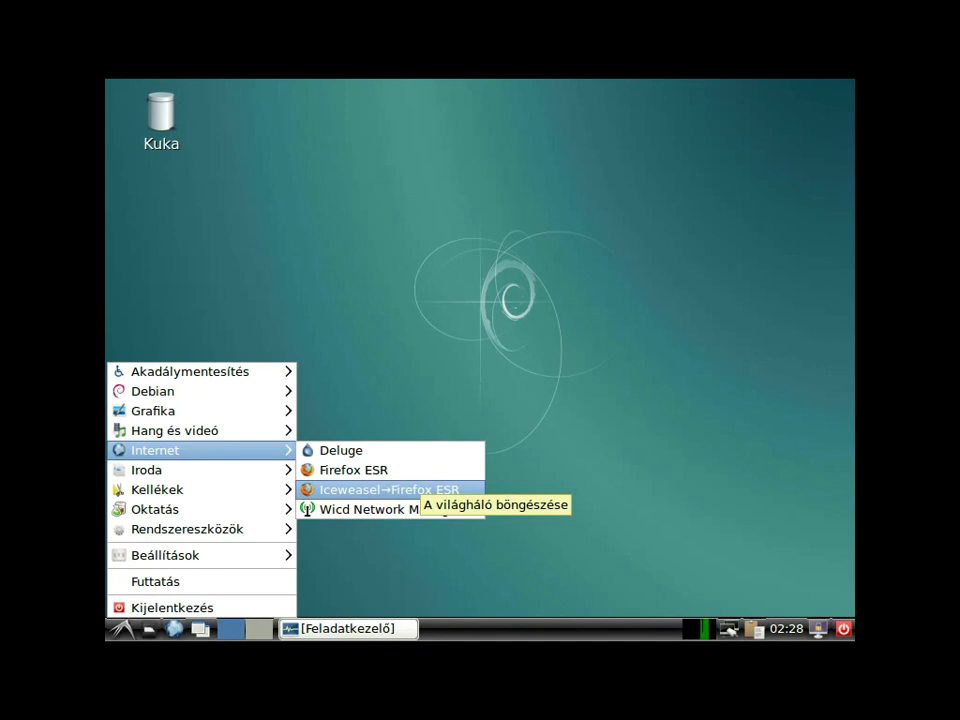
pyautogui.moveTo(200, 470)
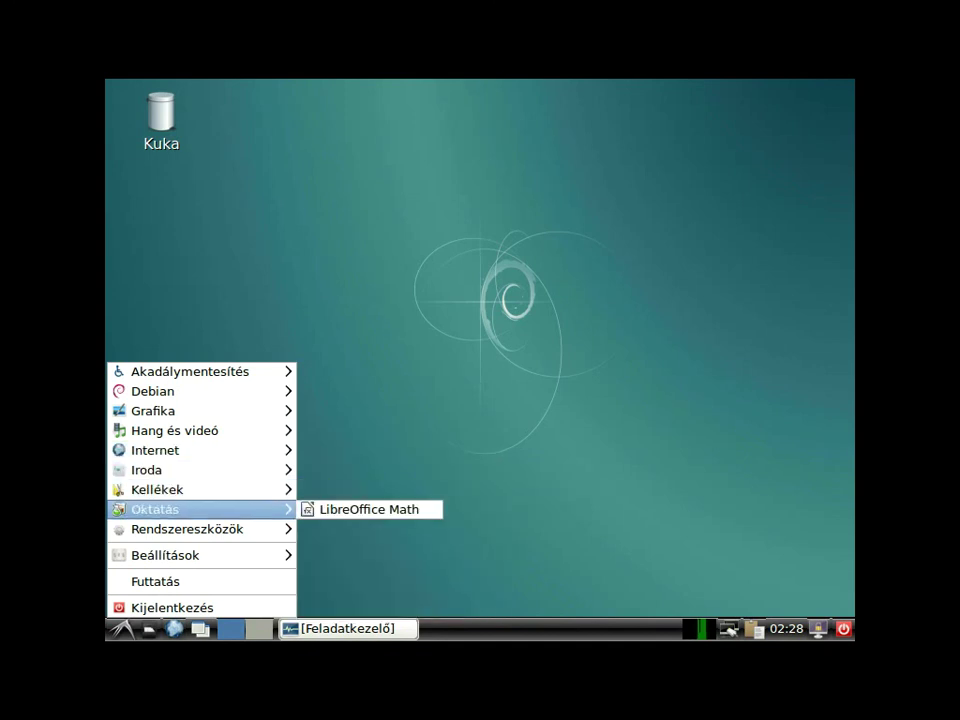
pyautogui.moveTo(200, 529)
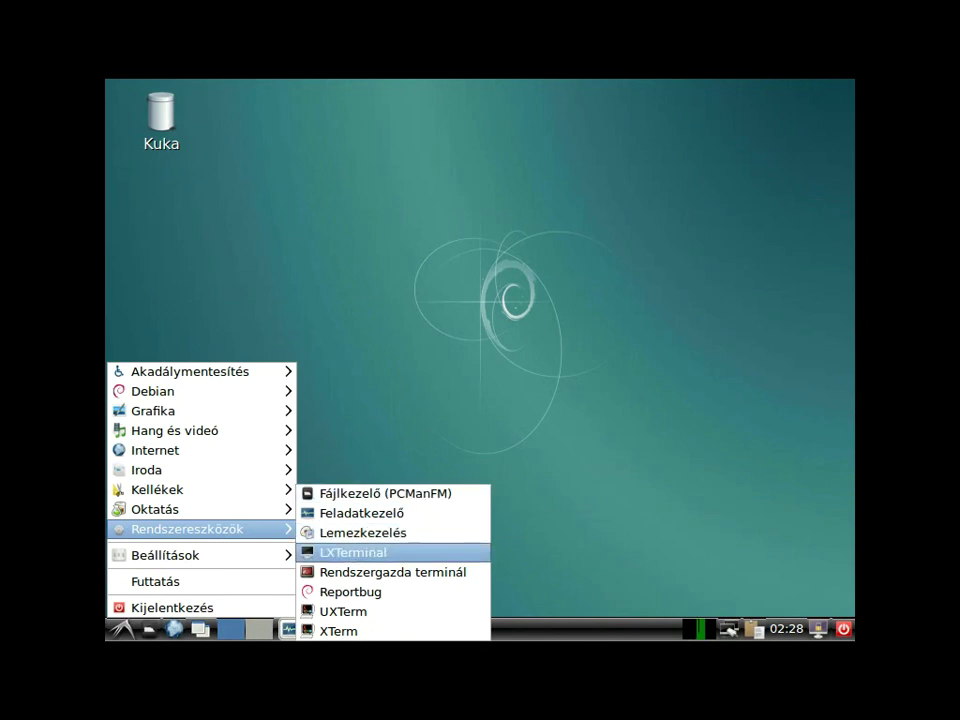
# - Launch Megjelenés testreszabása from the Beállítások category, try several widget styles and apply Adwaita
pyautogui.moveTo(200, 555)
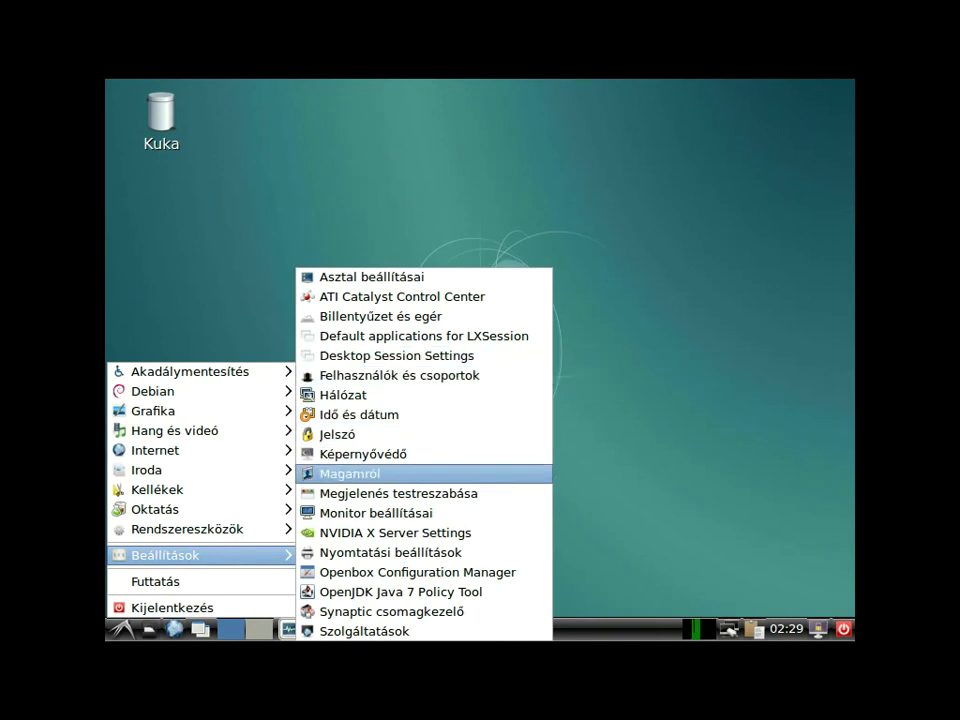
pyautogui.click(398, 493)
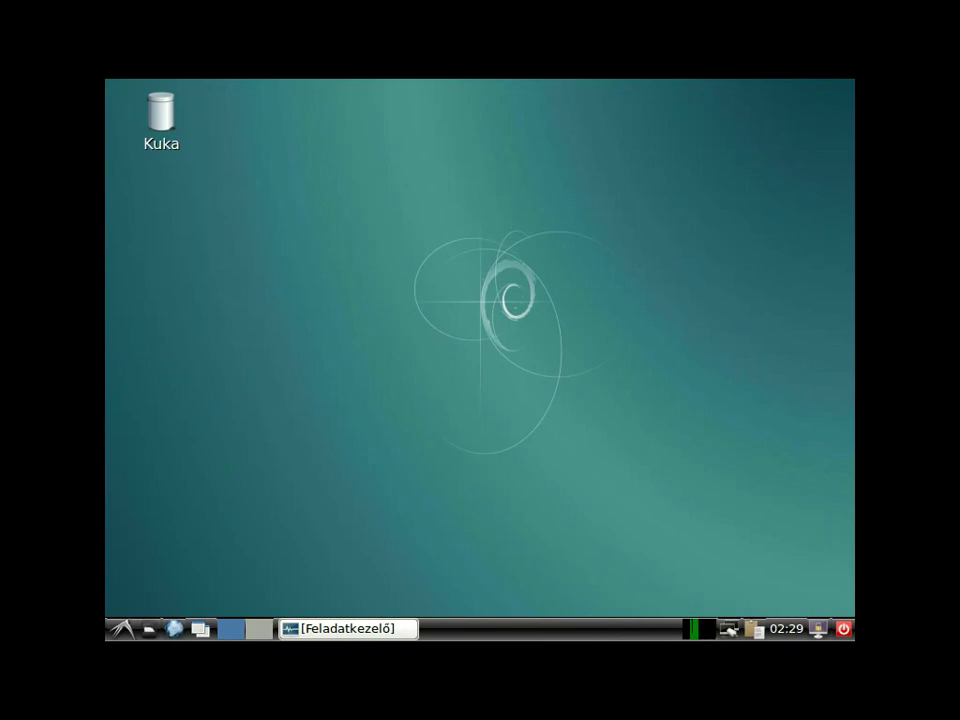
pyautogui.click(270, 327)
pyautogui.click(276, 291)
pyautogui.click(272, 206)
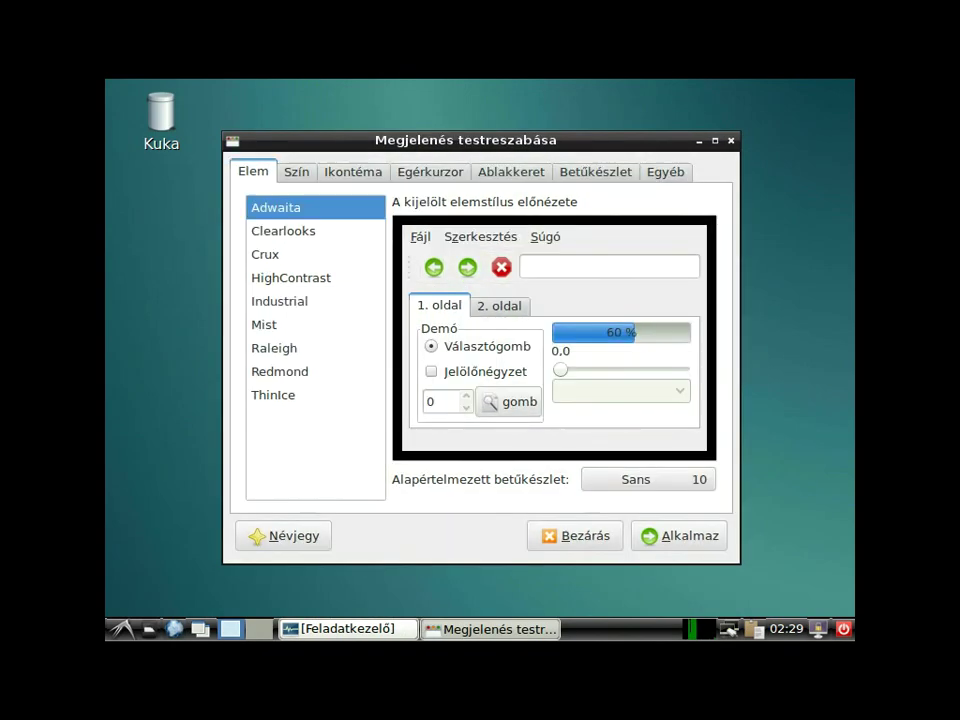
pyautogui.hotkey('alt', 'a')
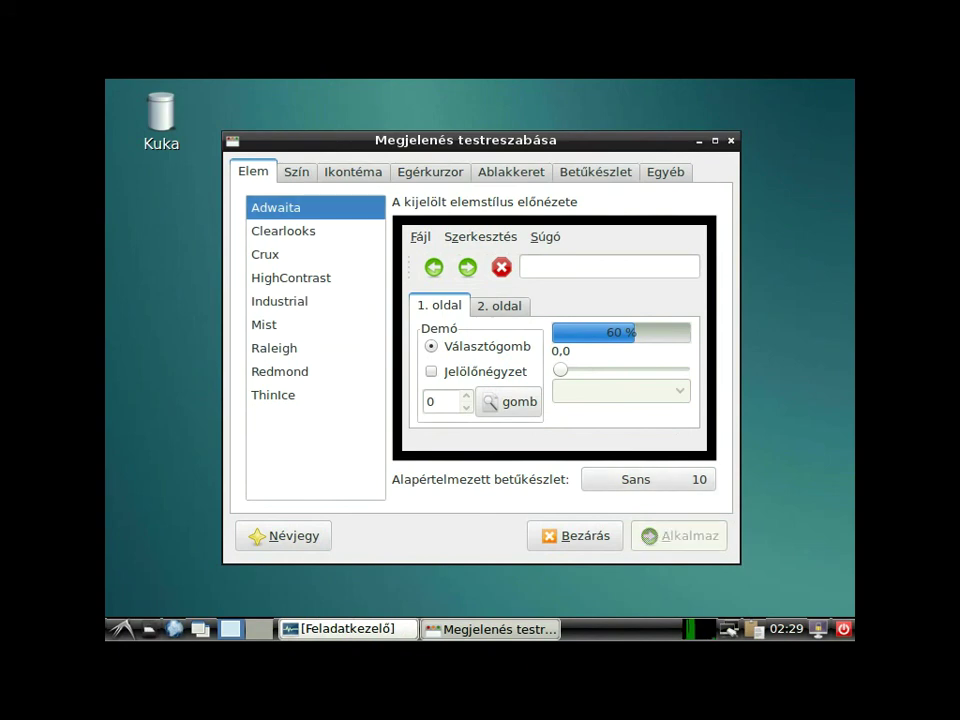
# - Preview the HighContrast and GNOME icon themes and reselect nuoveXT.2.2
pyautogui.click(352, 172)
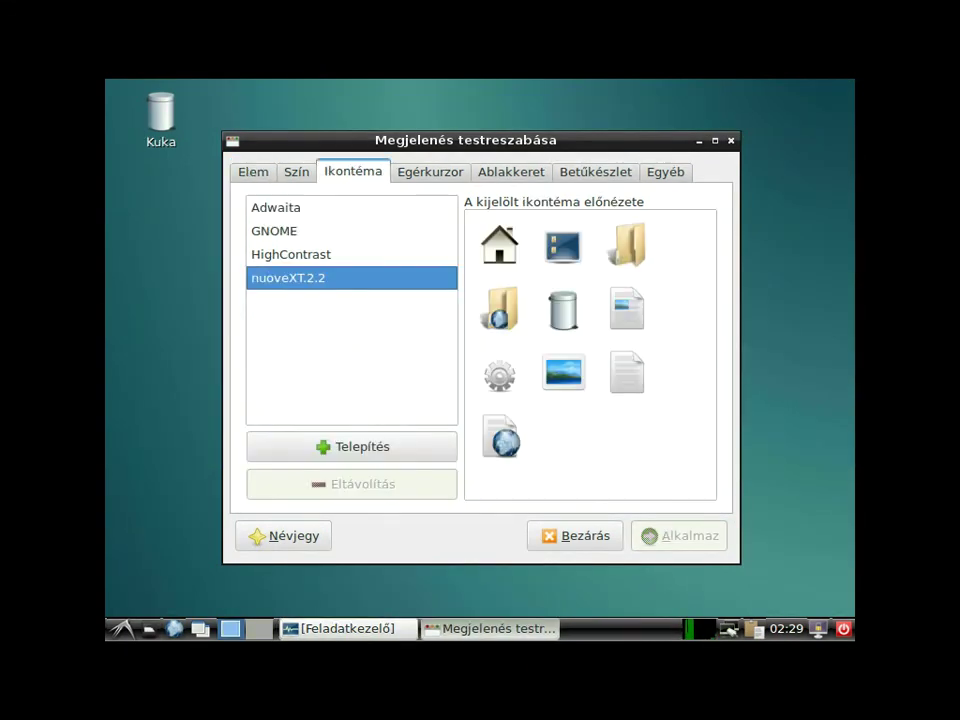
pyautogui.click(291, 254)
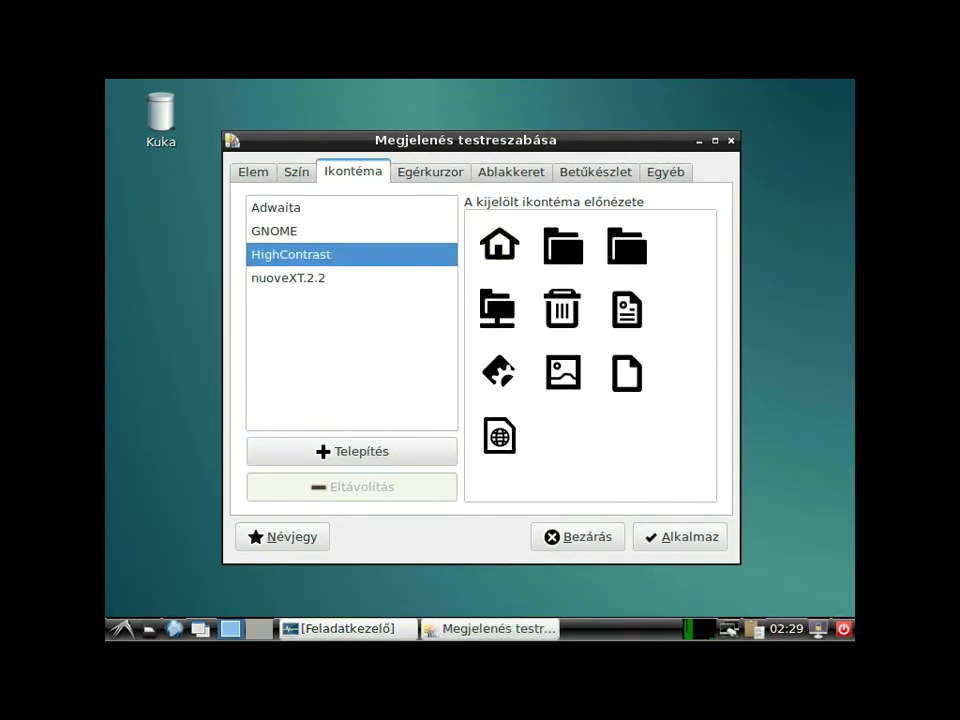
pyautogui.click(273, 231)
pyautogui.click(288, 278)
# - View the cursor theme and preview window border themes such as Nightmare-03, Orang and Syscrash, leaving the appearance settings without applying
pyautogui.click(429, 172)
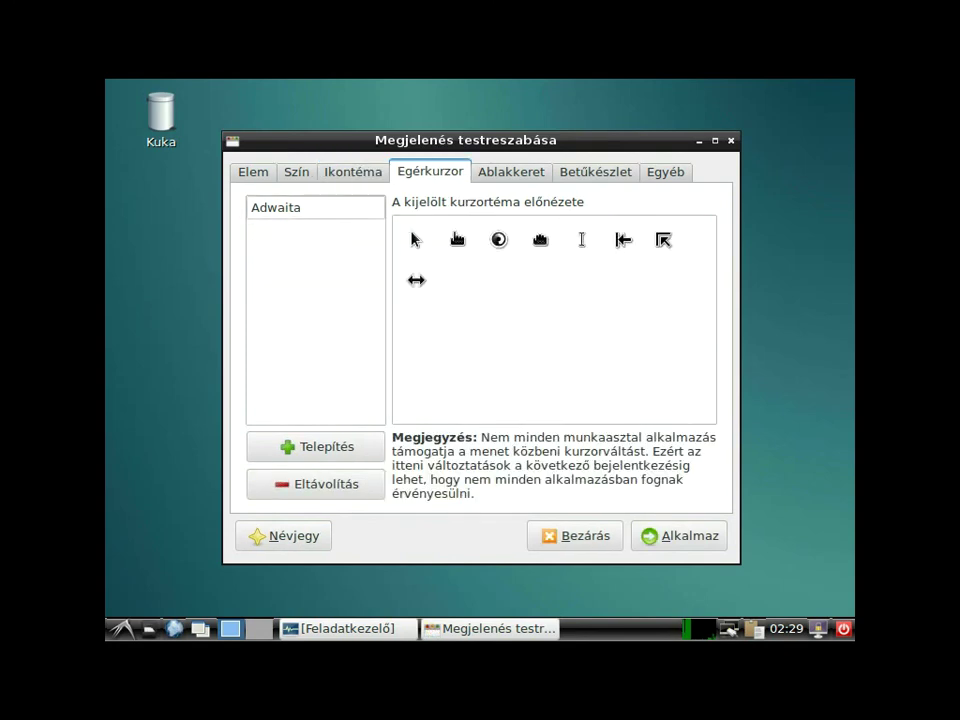
pyautogui.hotkey('ctrl', 'pagedown')
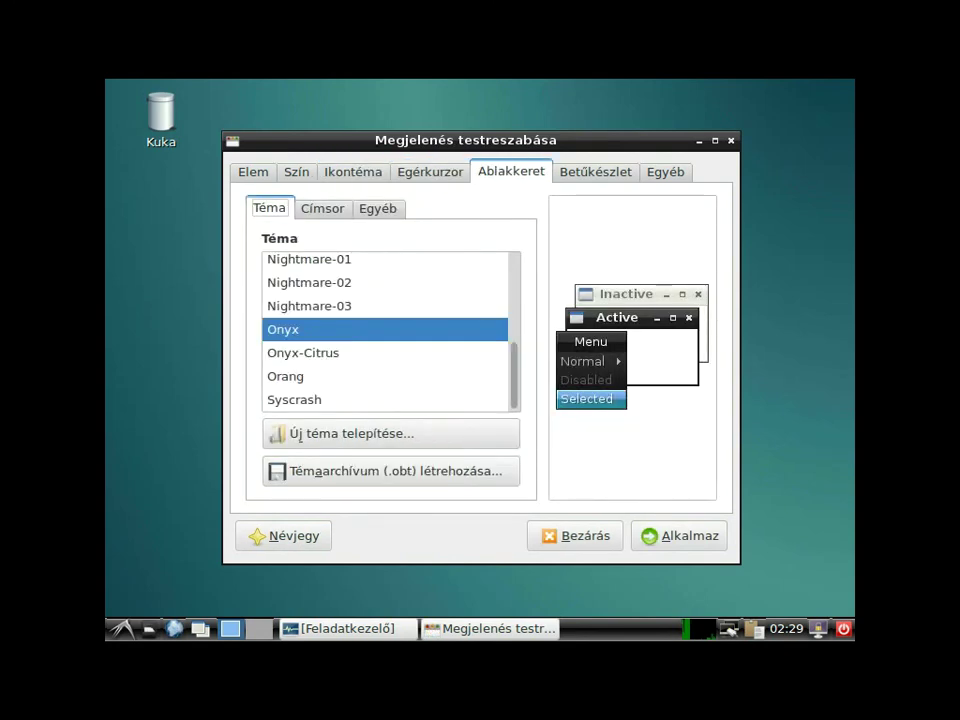
pyautogui.click(309, 306)
pyautogui.click(294, 399)
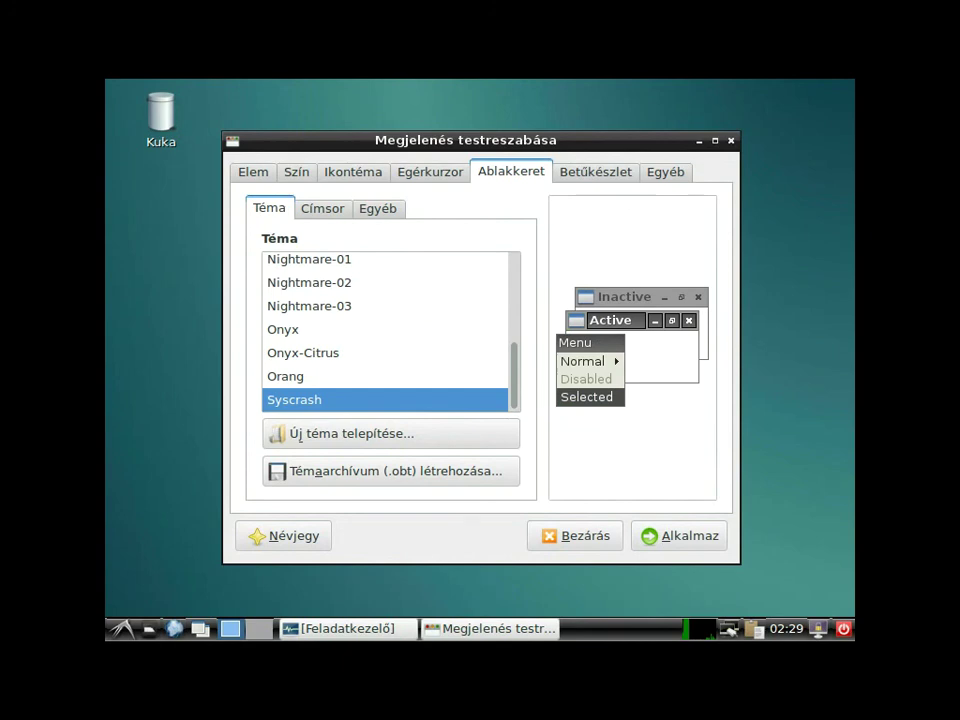
pyautogui.click(285, 376)
pyautogui.scroll(7, 385, 331)
pyautogui.click(307, 263)
pyautogui.click(285, 287)
pyautogui.scroll(-7, 385, 331)
pyautogui.click(285, 376)
pyautogui.click(294, 399)
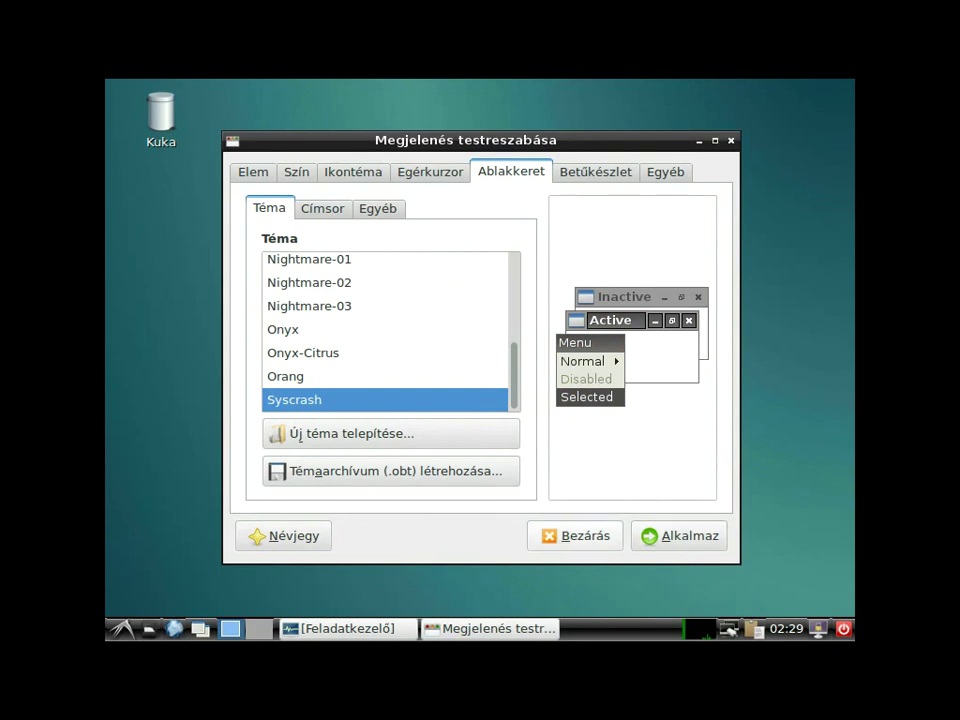
pyautogui.click(574, 535)
# - Launch Synaptic csomagkezelő with the root password, dismiss its quick introduction and maximize the package manager window
pyautogui.click(122, 628)
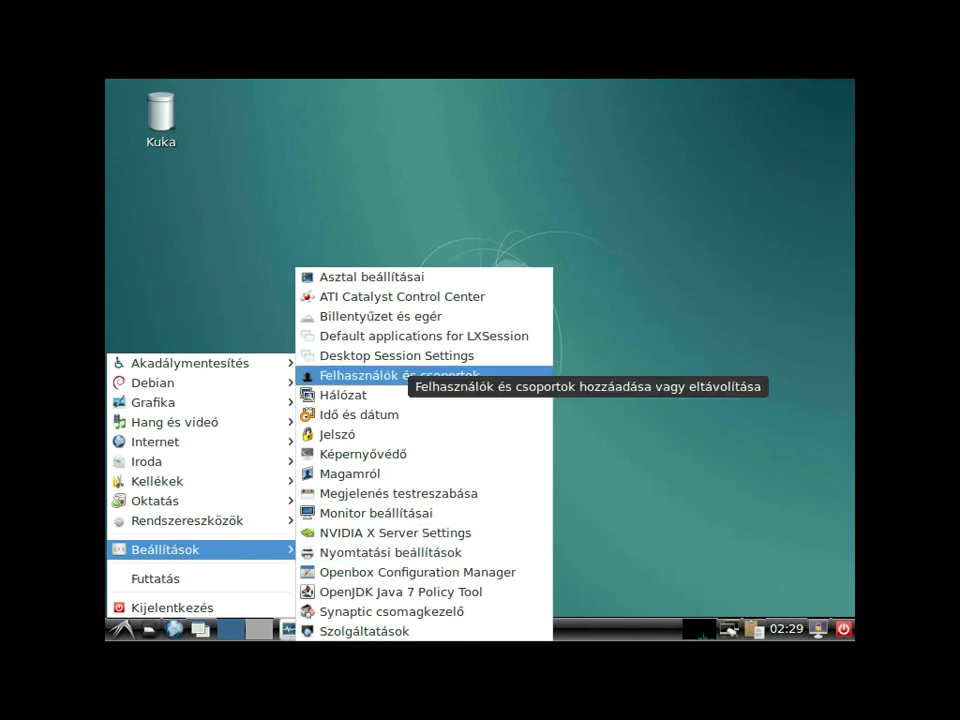
pyautogui.click(390, 611)
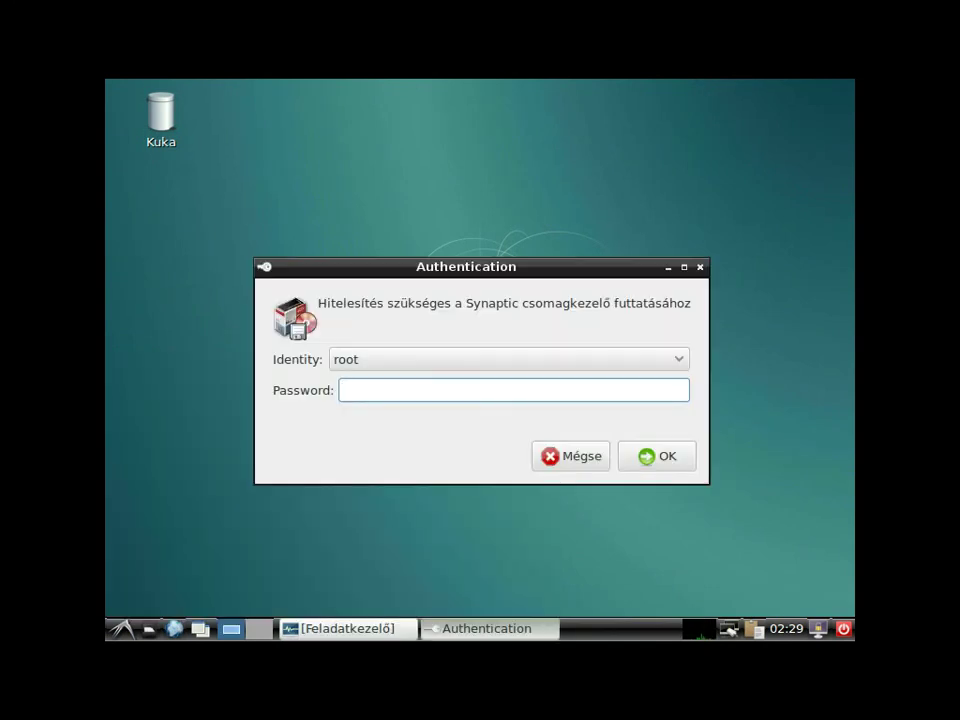
pyautogui.write('********')
pyautogui.press('Return')
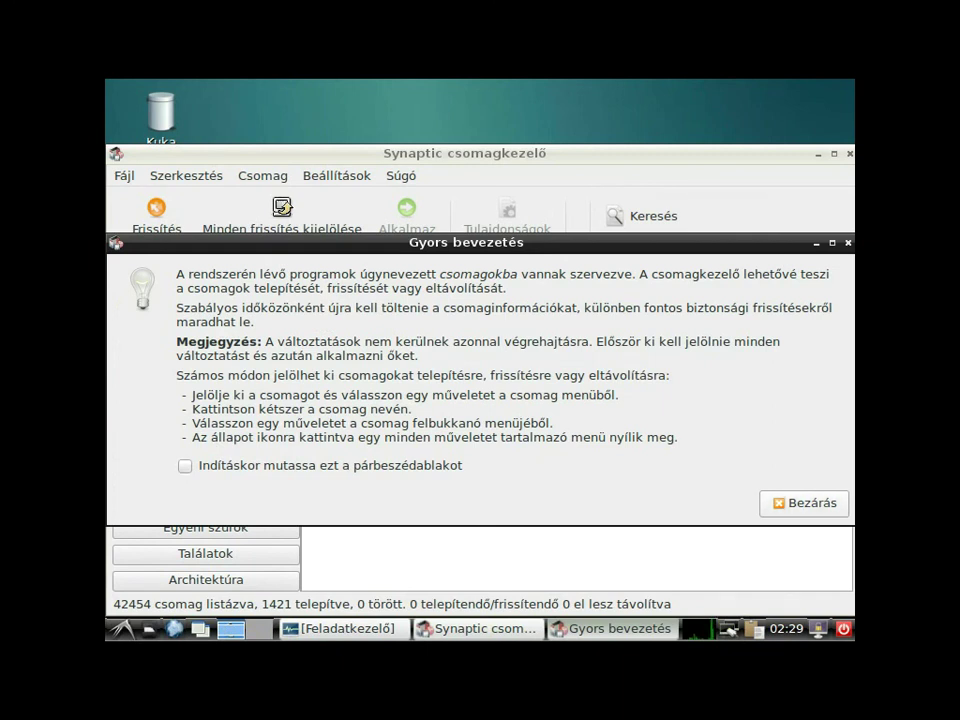
pyautogui.press('Escape')
pyautogui.click(834, 153)
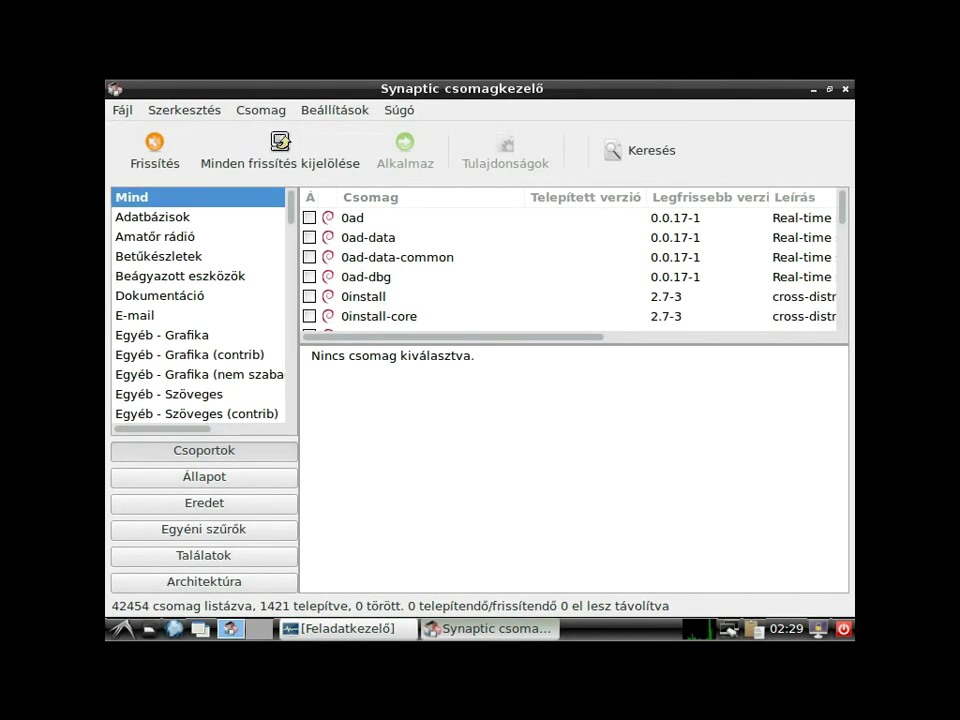
# - View the package search options without searching and filter the packages to the Játékok és szórakozás group
pyautogui.click(638, 150)
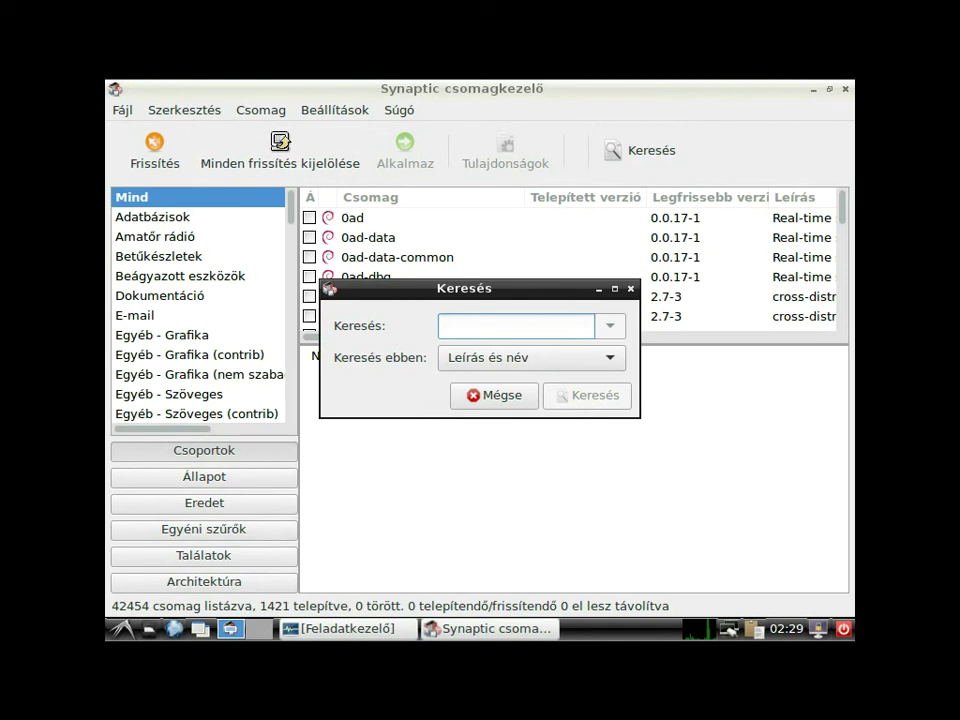
pyautogui.press('Escape')
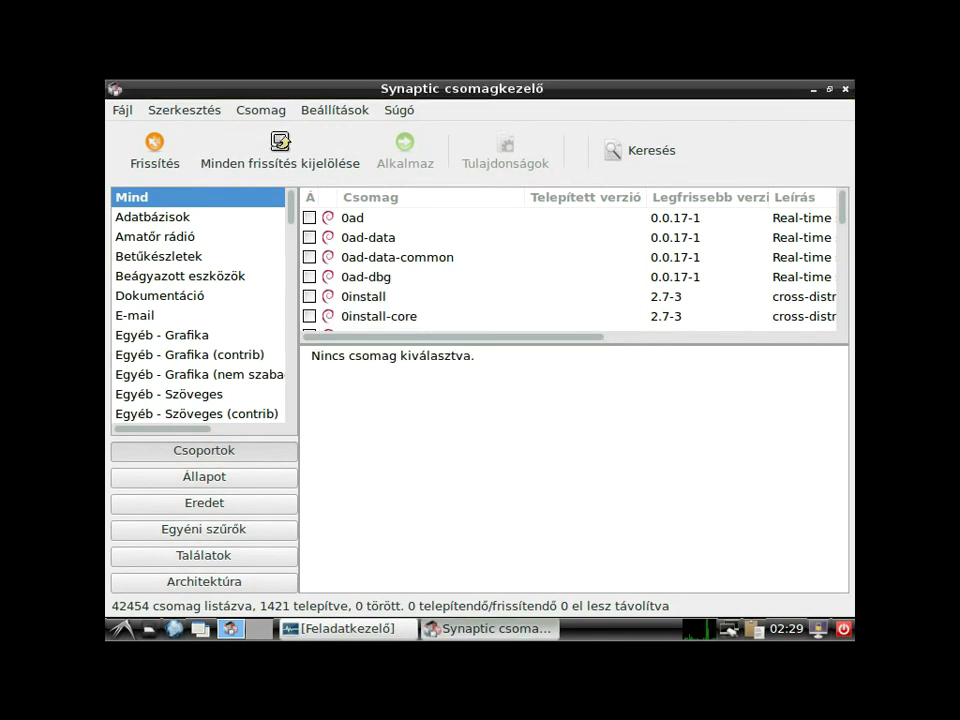
pyautogui.scroll(-1, 197, 305)
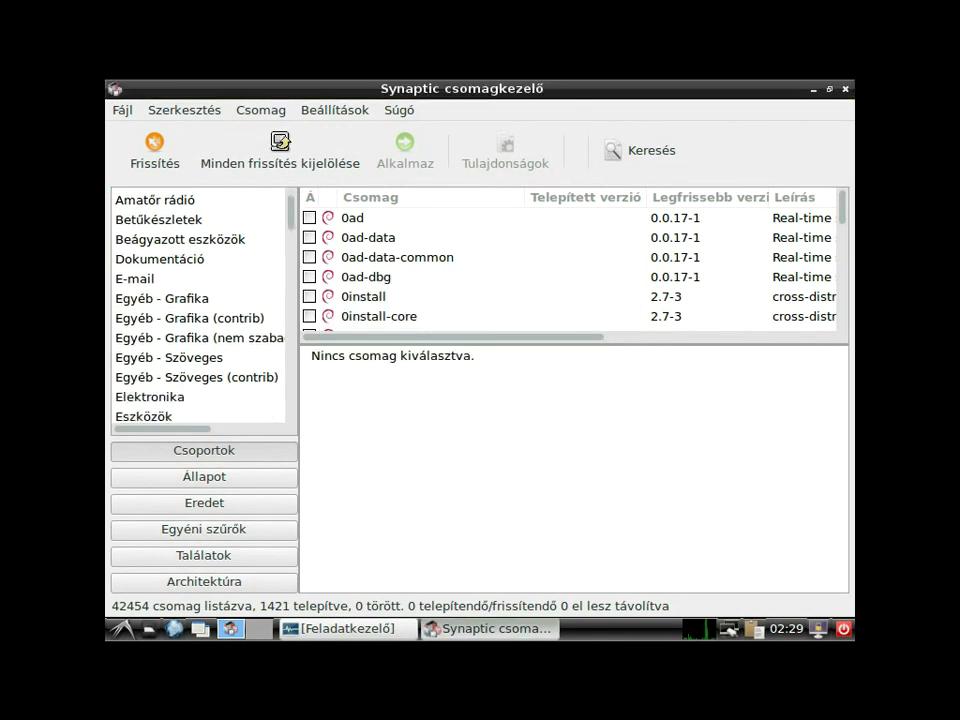
pyautogui.scroll(-12, 197, 305)
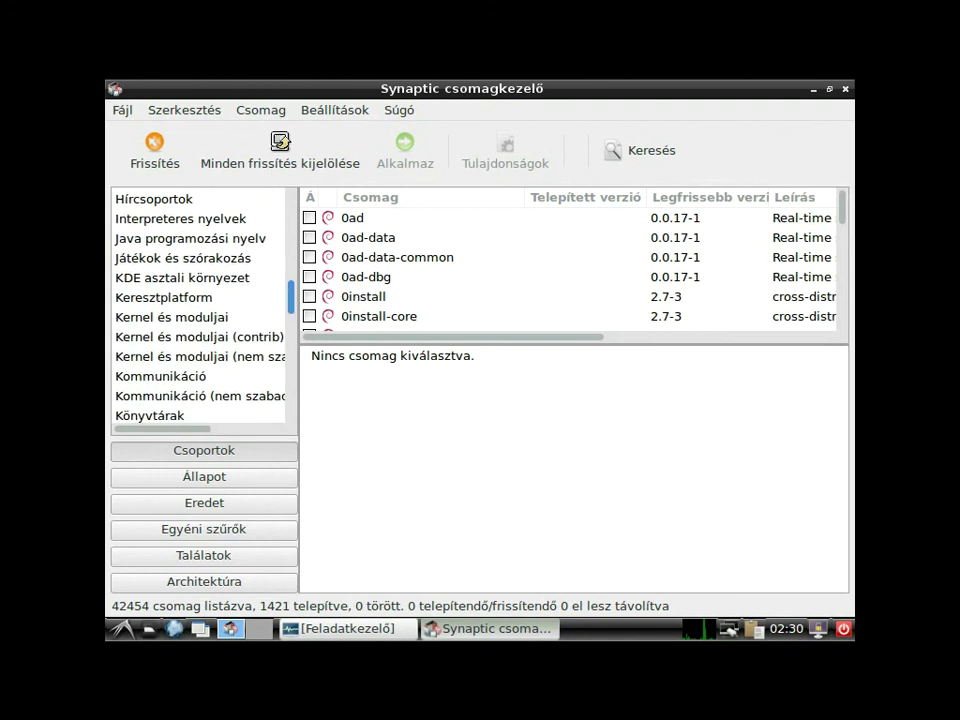
pyautogui.click(183, 258)
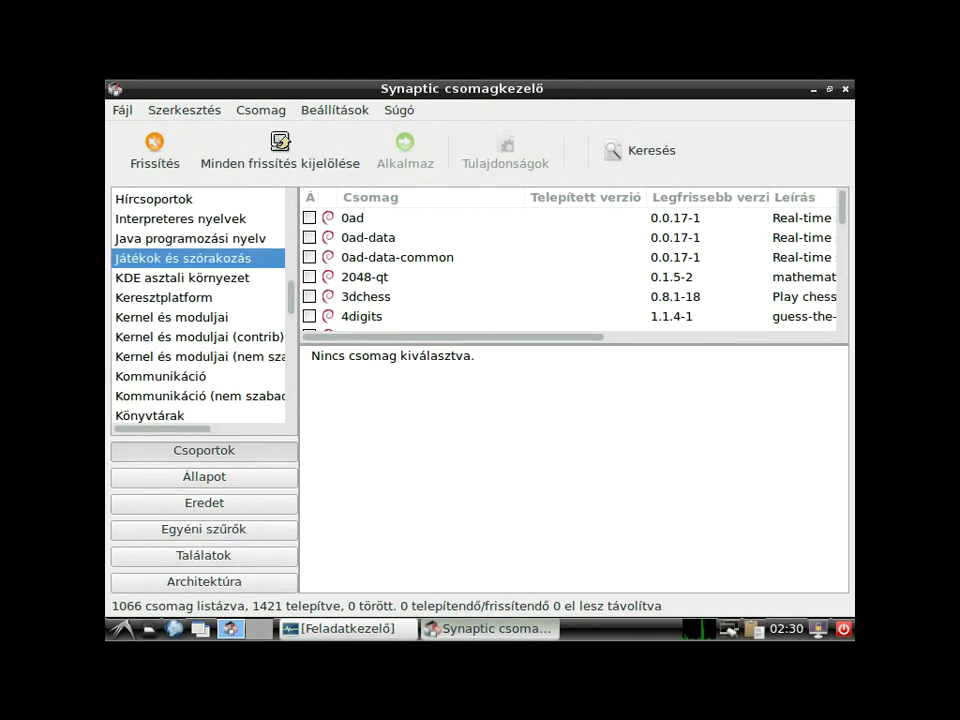
# - Enlarge the package list, show the 7kaa game's description and view its screenshot, closing the image again
pyautogui.moveTo(573, 344); pyautogui.dragTo(573, 389)
pyautogui.click(356, 336)
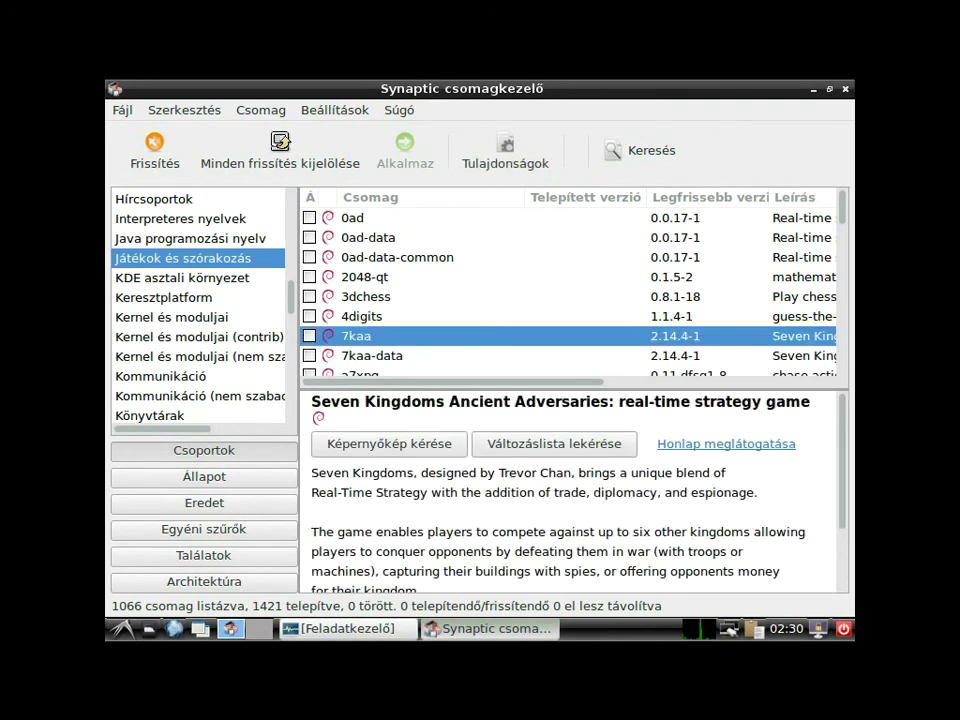
pyautogui.click(389, 443)
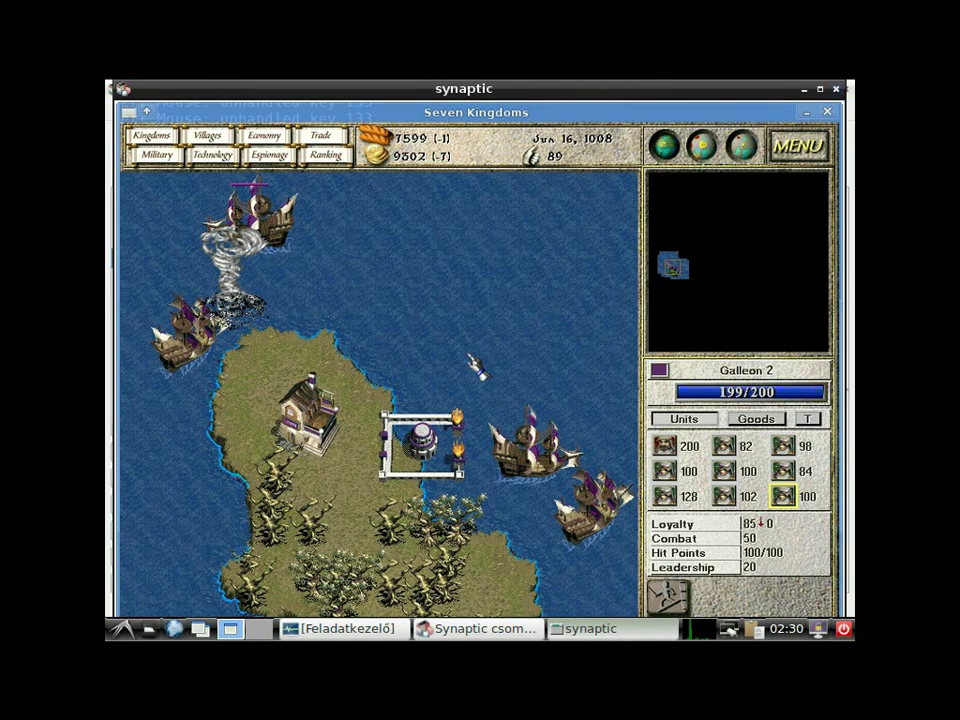
pyautogui.click(836, 89)
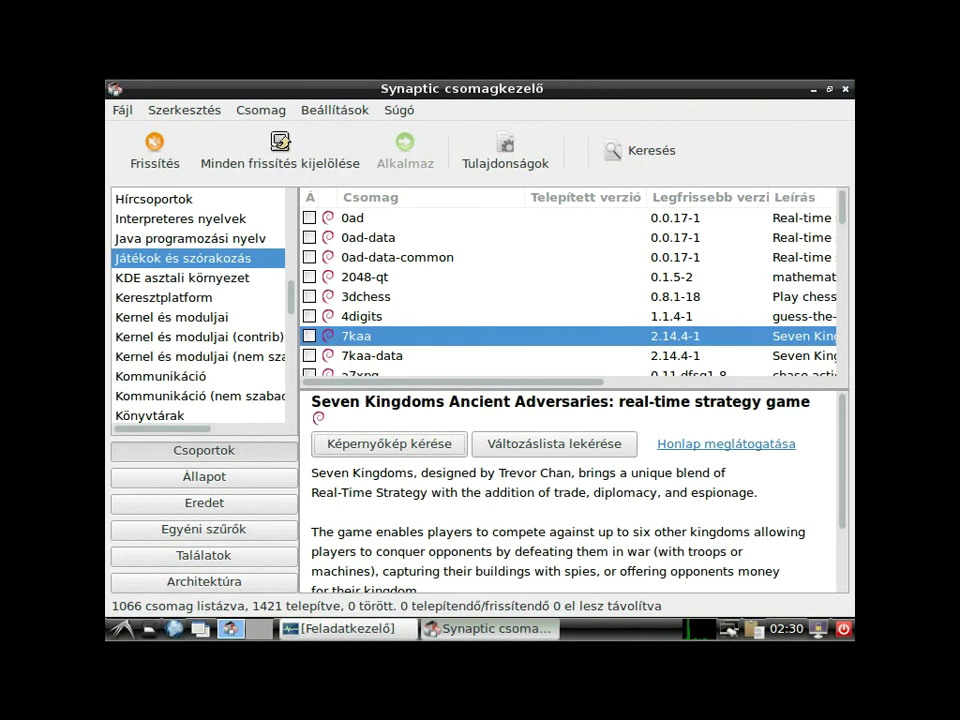
# - Browse the Játékok és szórakozás package list from the 7kaa game down to the packages starting with x
pyautogui.scroll(-7, 570, 290)
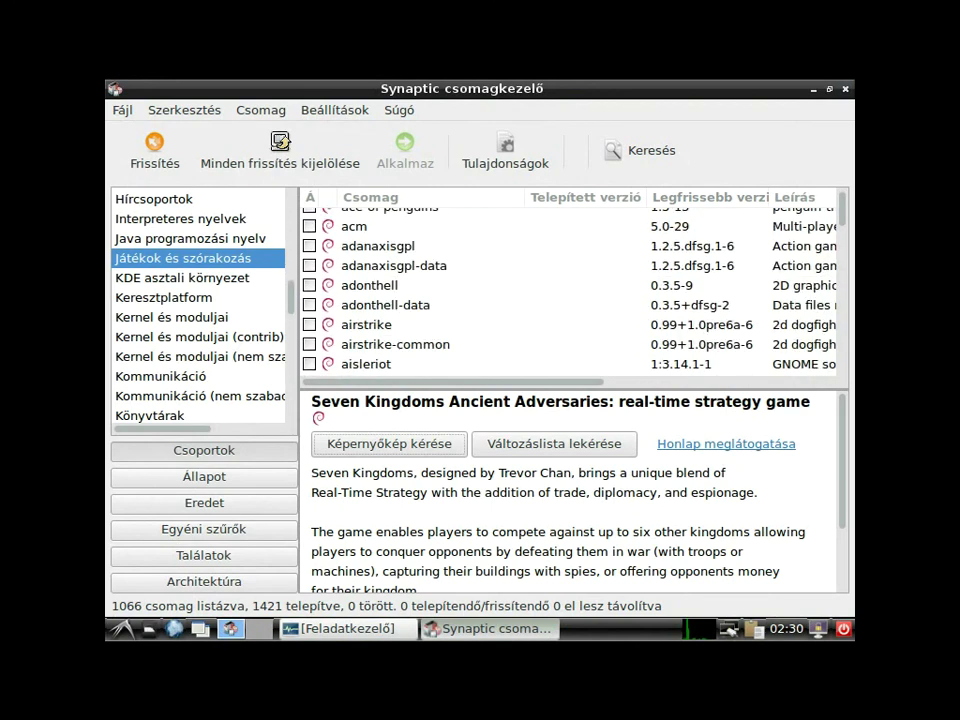
pyautogui.scroll(-8, 570, 290)
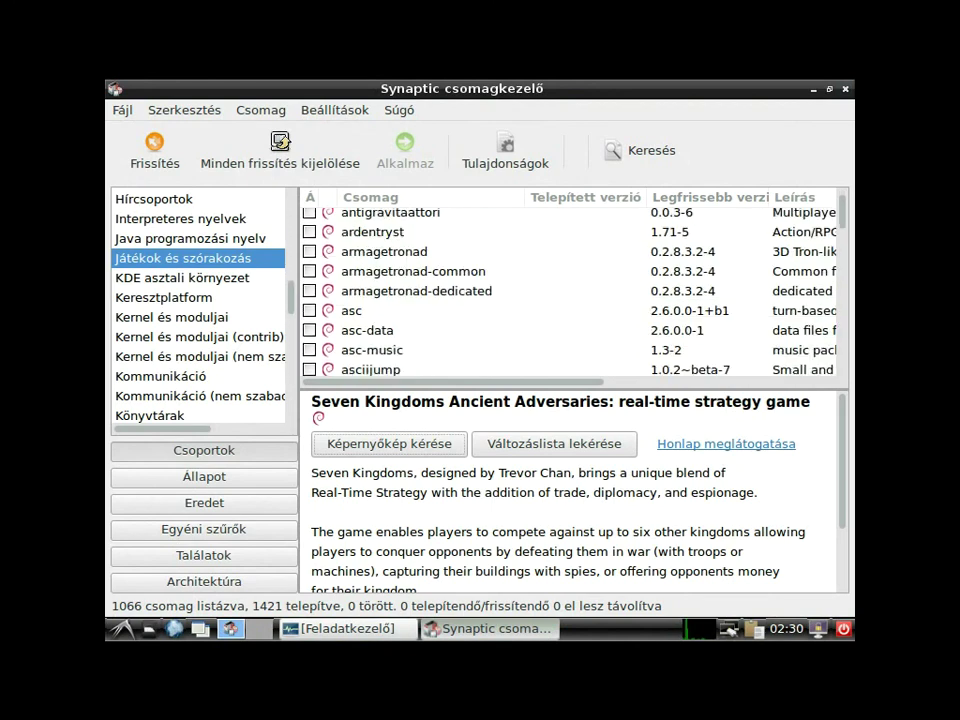
pyautogui.scroll(-10, 570, 290)
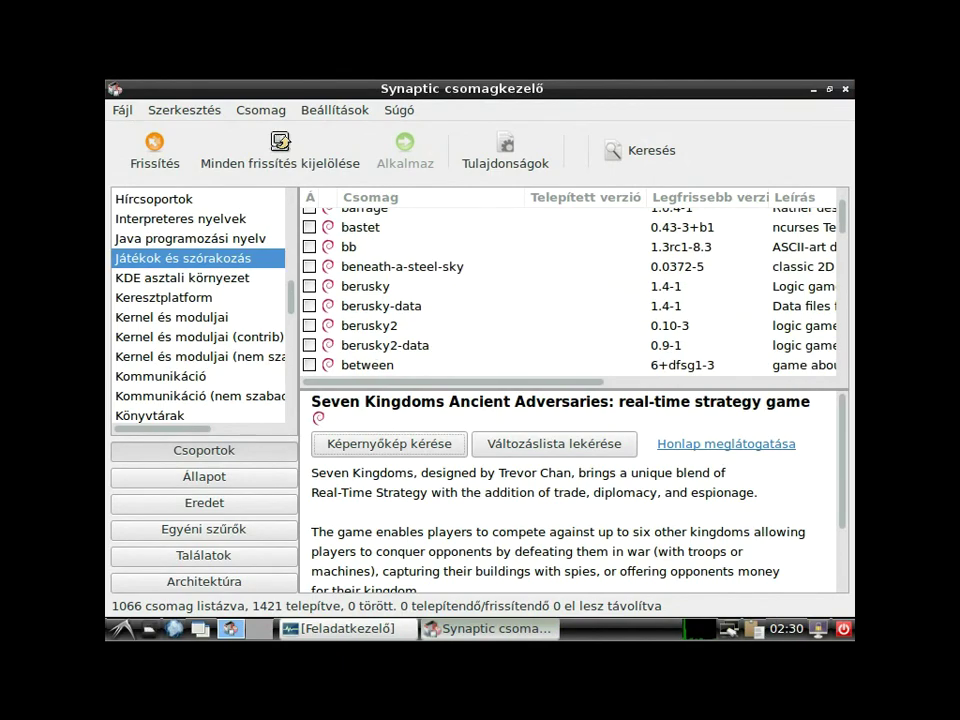
pyautogui.scroll(-20, 570, 290)
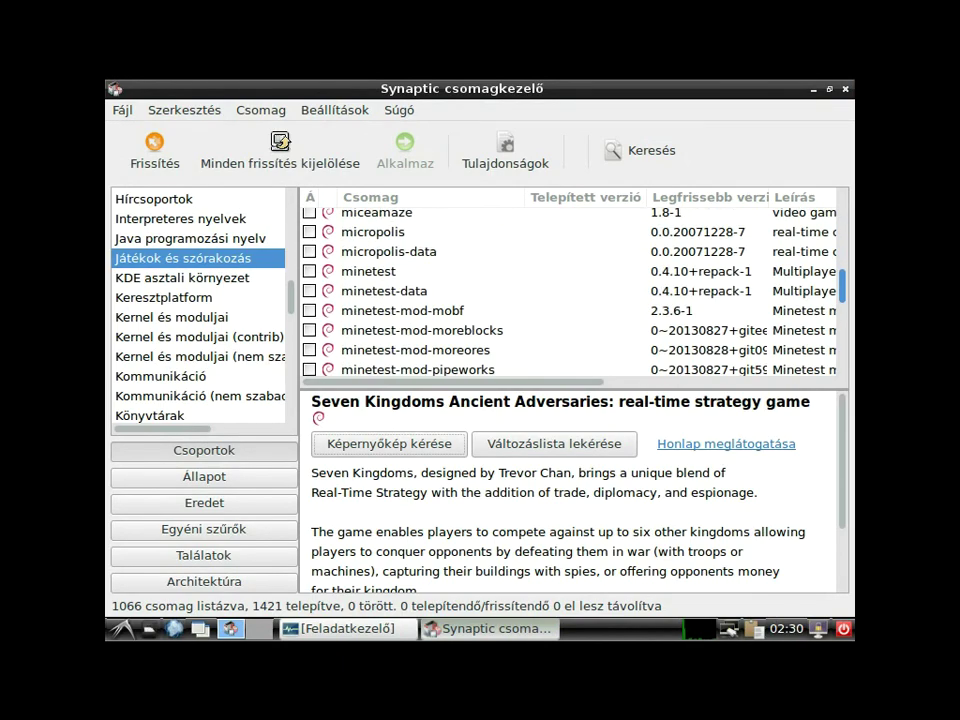
pyautogui.scroll(-20, 570, 290)
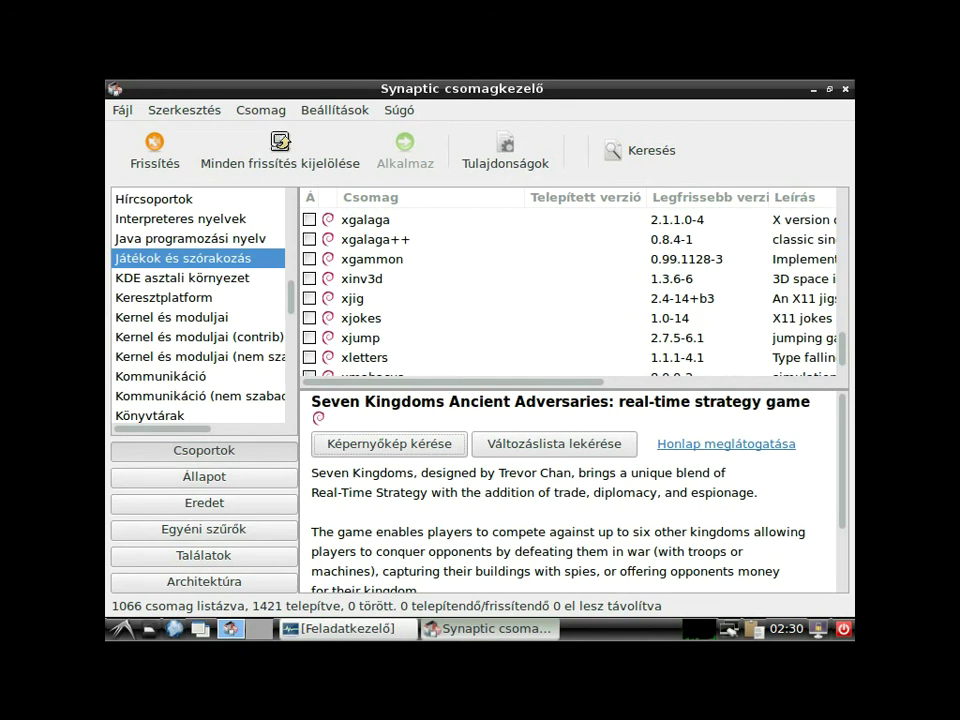
# - Search the package names and descriptions for vlc
pyautogui.click(632, 150)
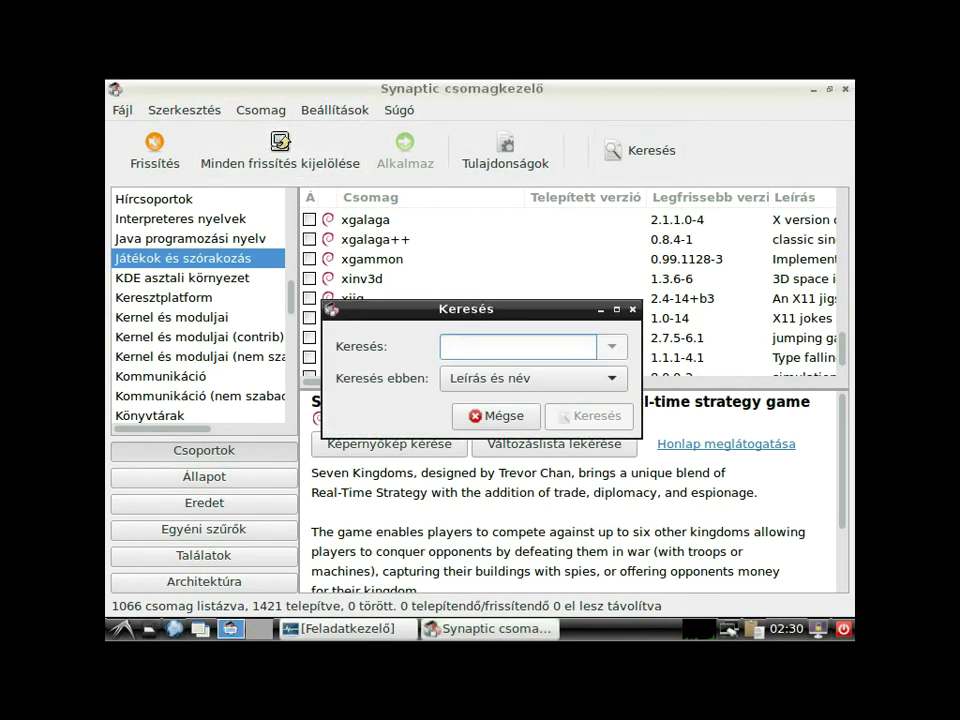
pyautogui.write('vl')
pyautogui.press('Return')
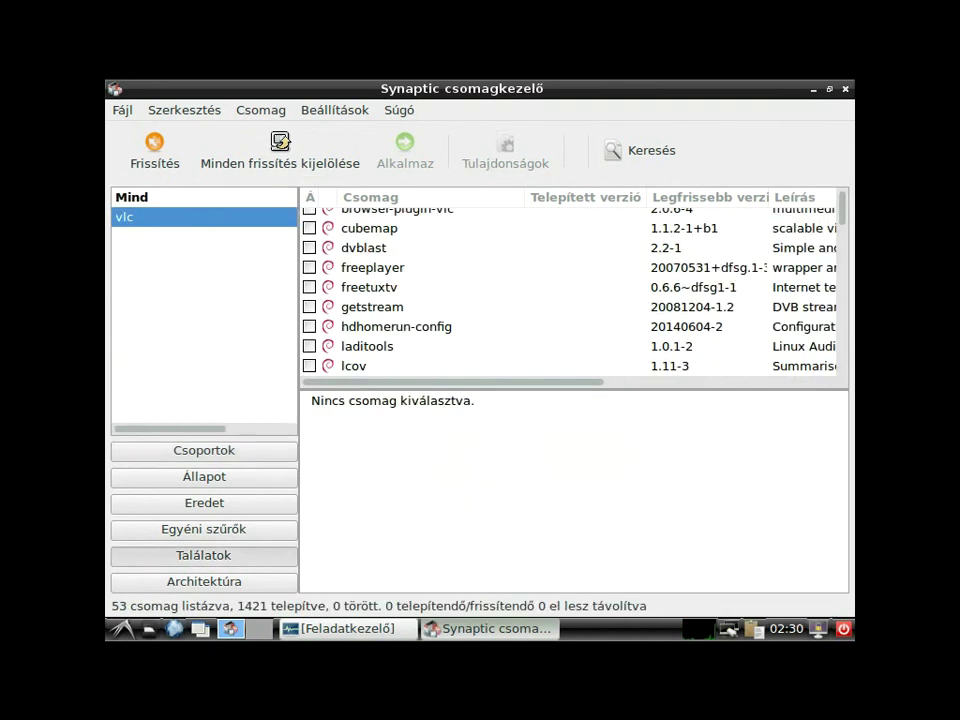
# - Search the package names and descriptions for mc, look through the first results and close the package manager
pyautogui.click(640, 150)
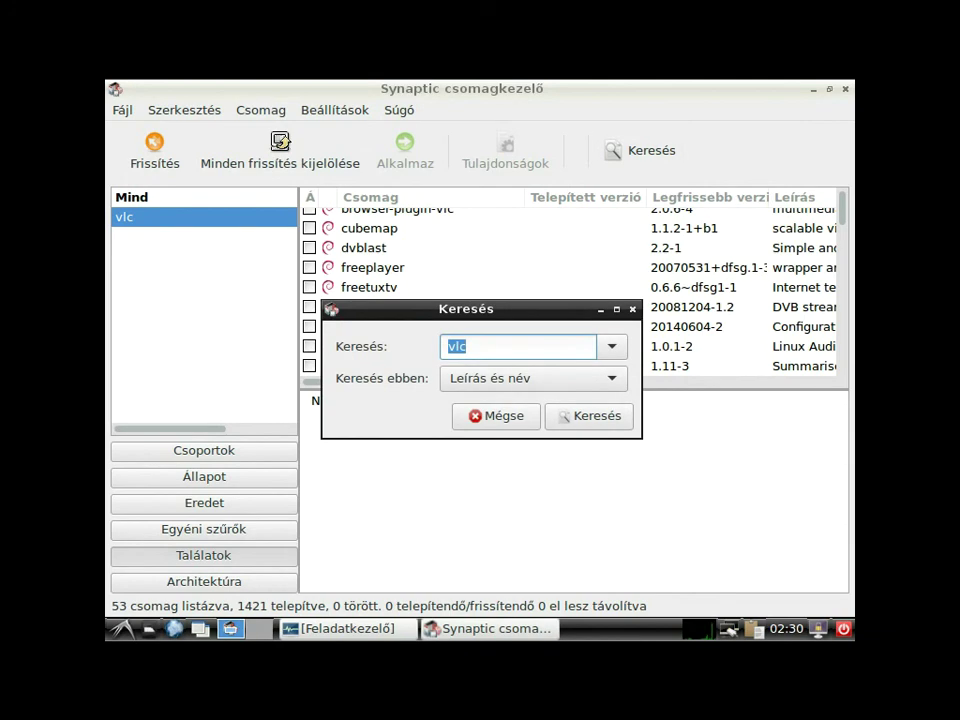
pyautogui.write('mc')
pyautogui.press('Return')
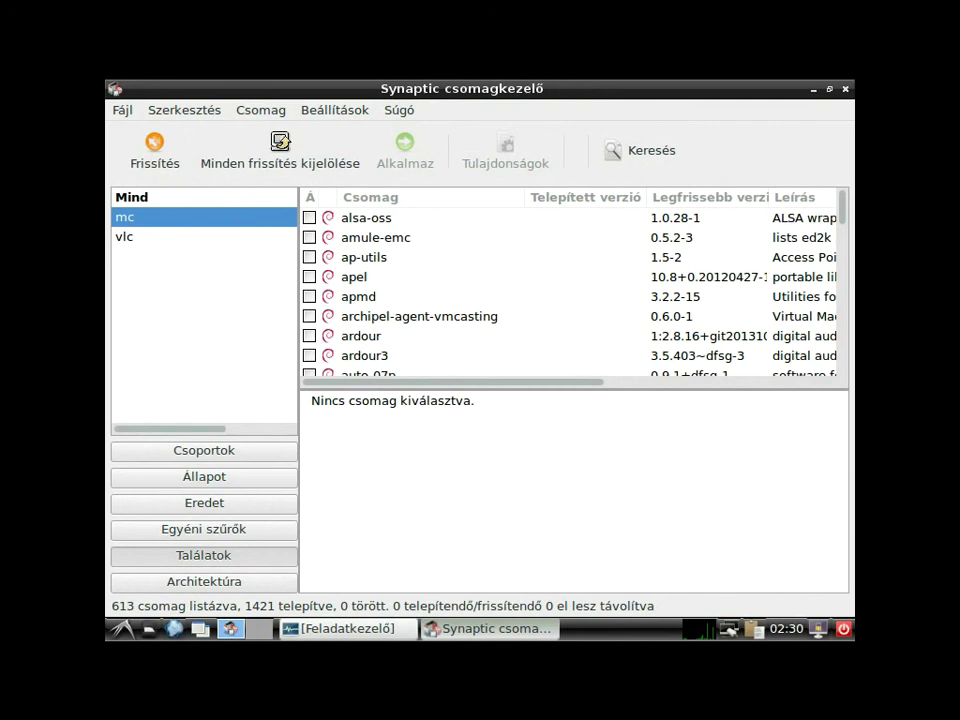
pyautogui.scroll(-3, 570, 290)
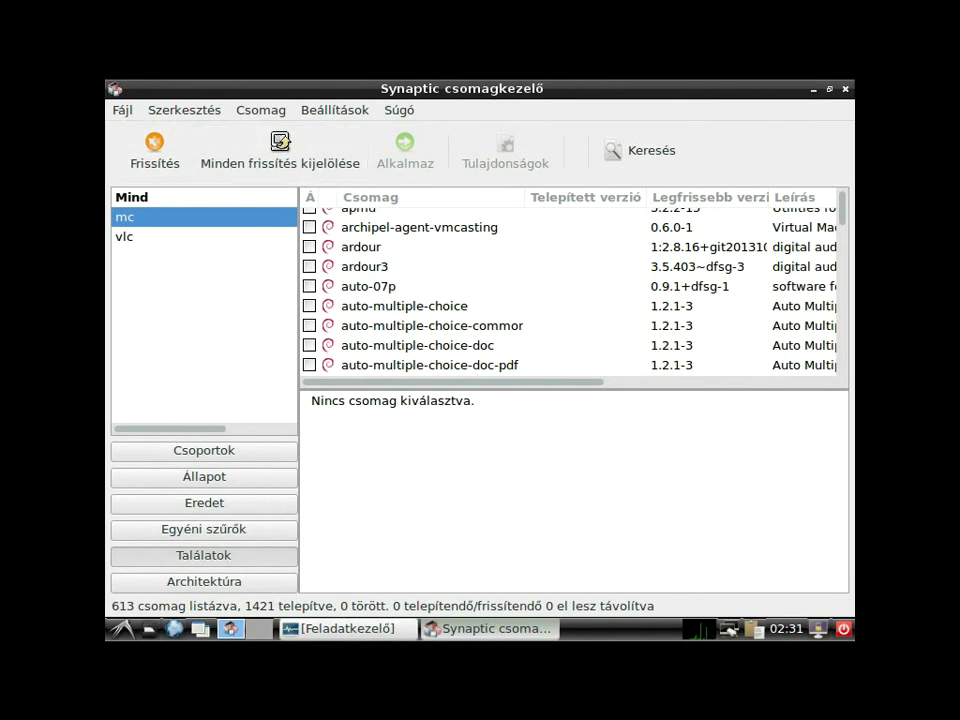
pyautogui.moveTo(786, 628)
pyautogui.click(845, 89)
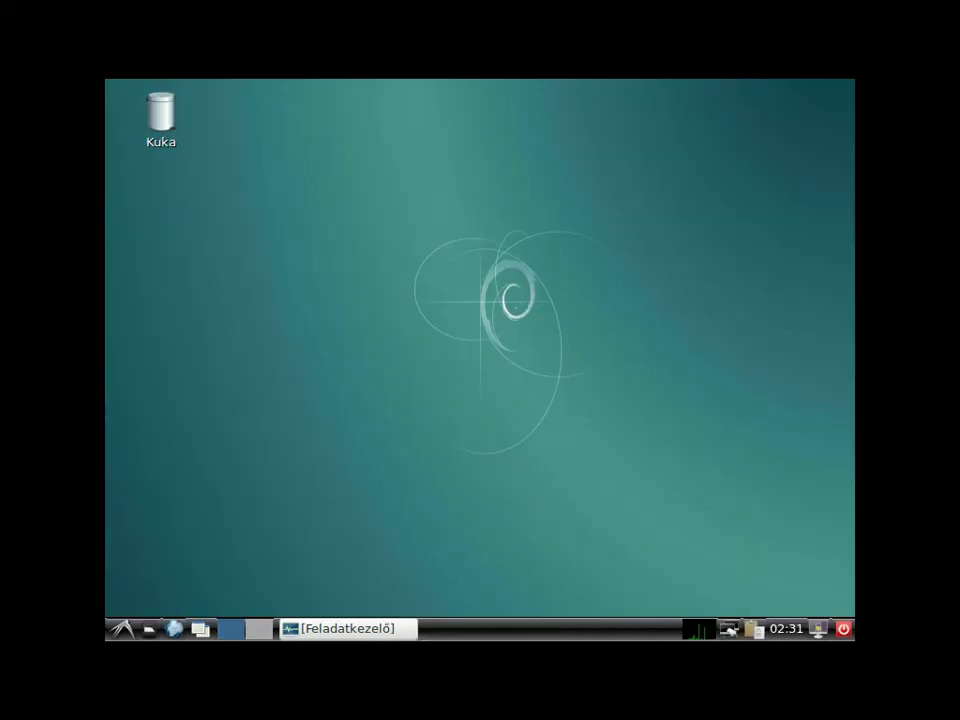